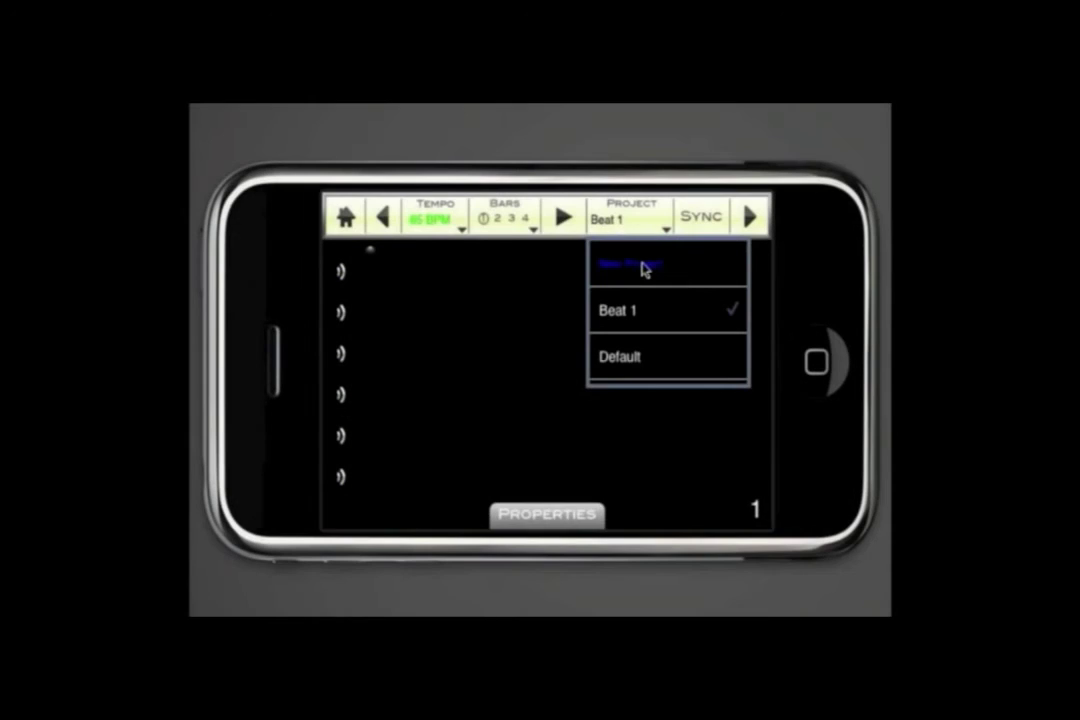
Step: Create a new project named "Beat 2"
click(645, 268)
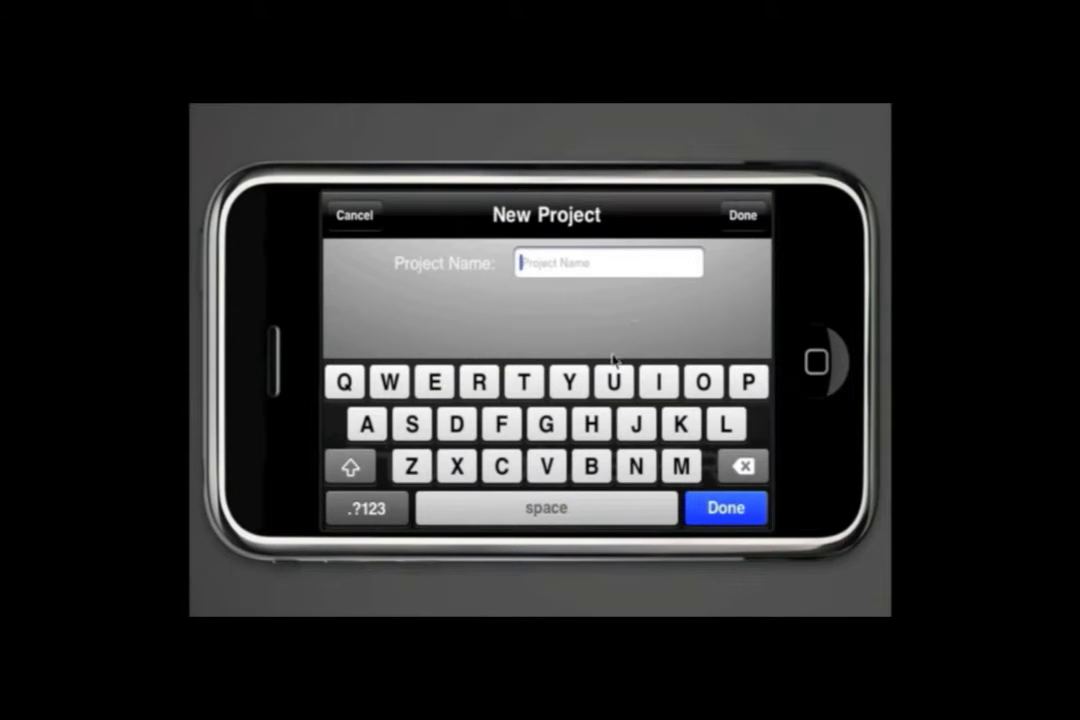
text(B)
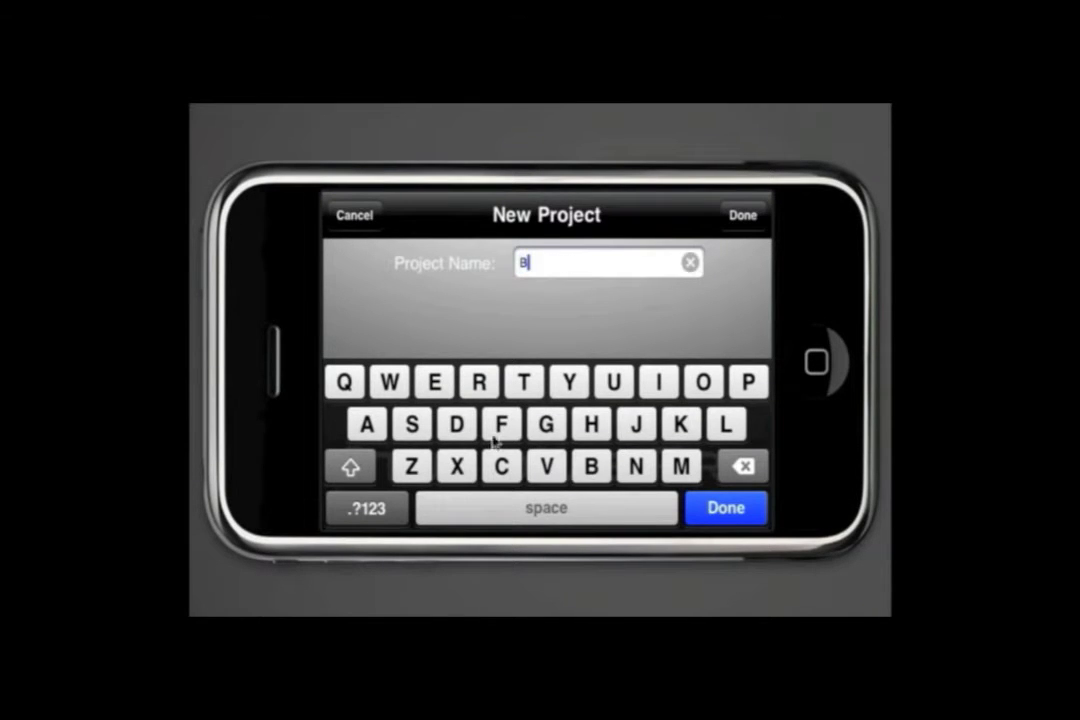
text(ea)
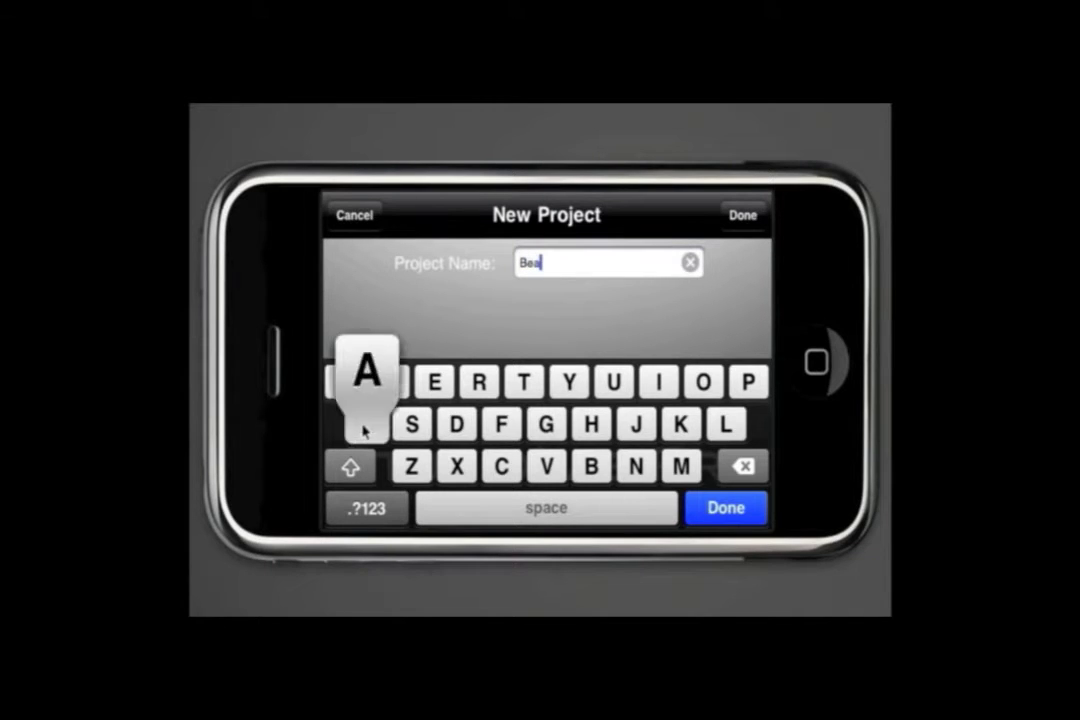
text(t)
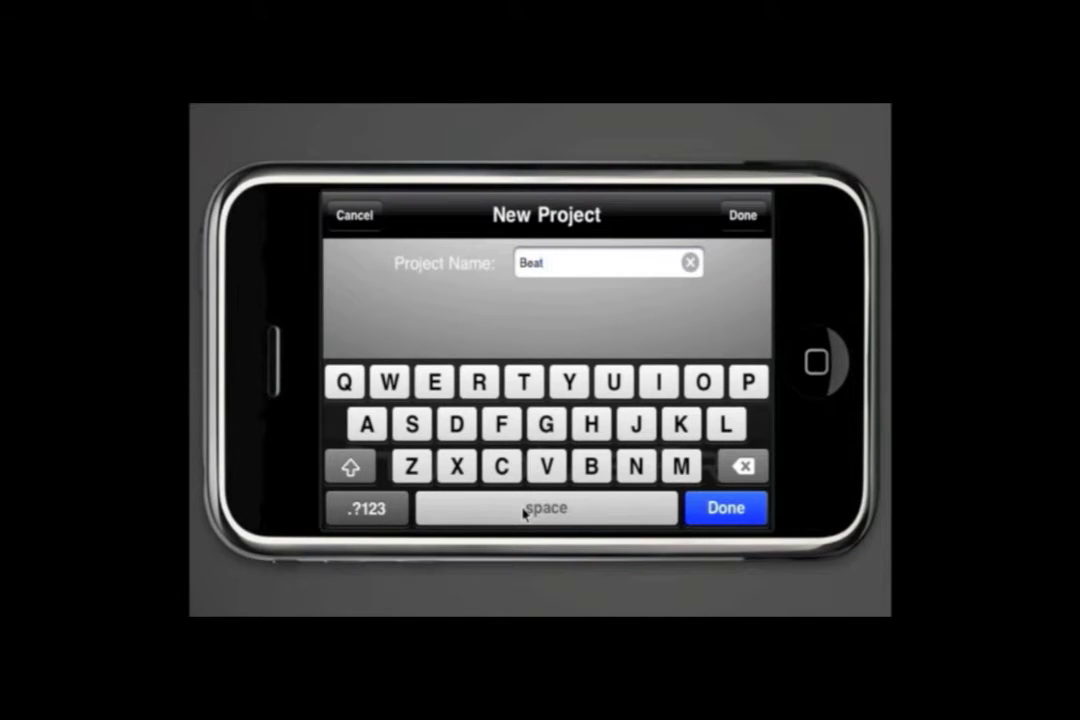
click(372, 506)
text(2)
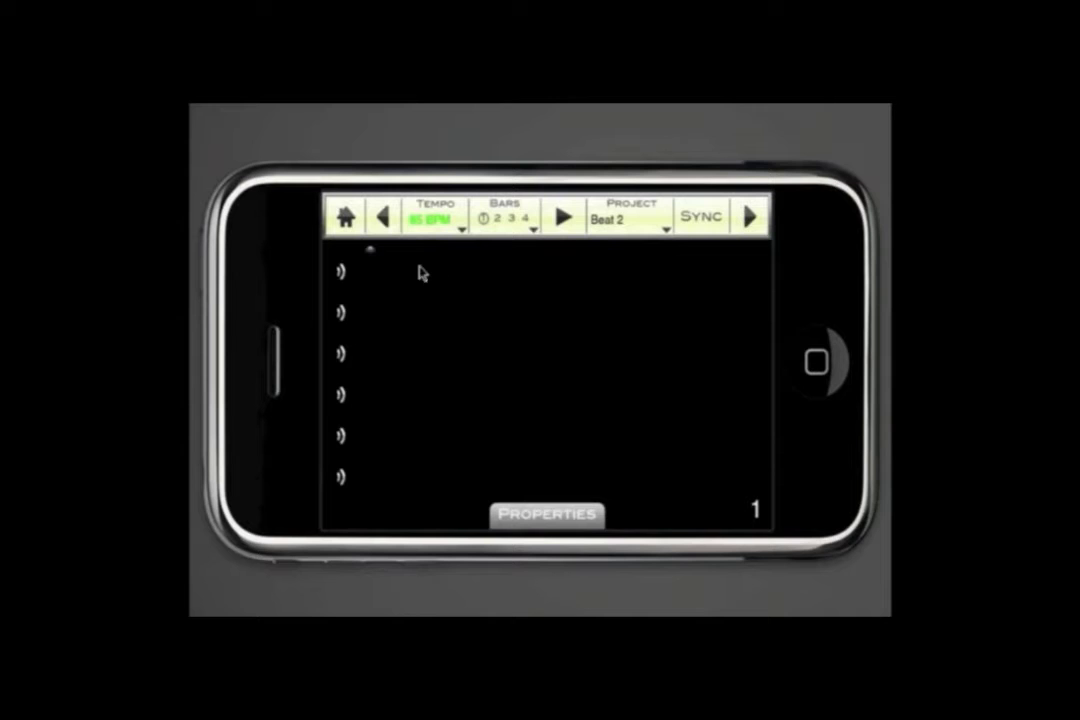
Step: Assign the sound Drum- Bass 02.wav to the first track
click(341, 277)
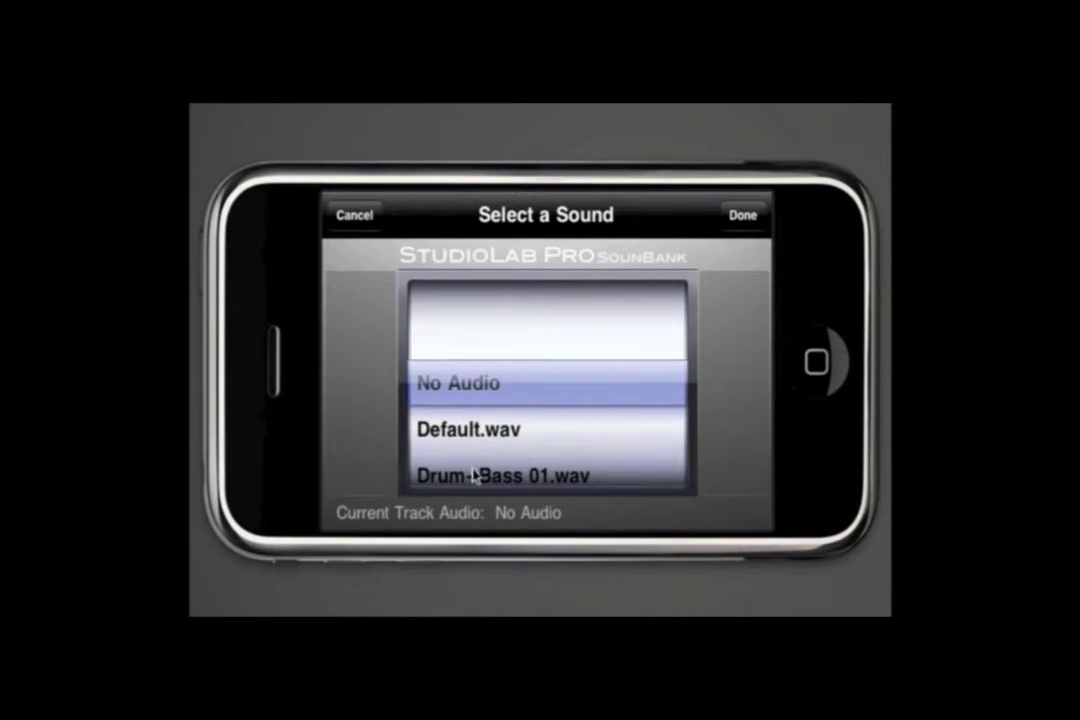
click(474, 476)
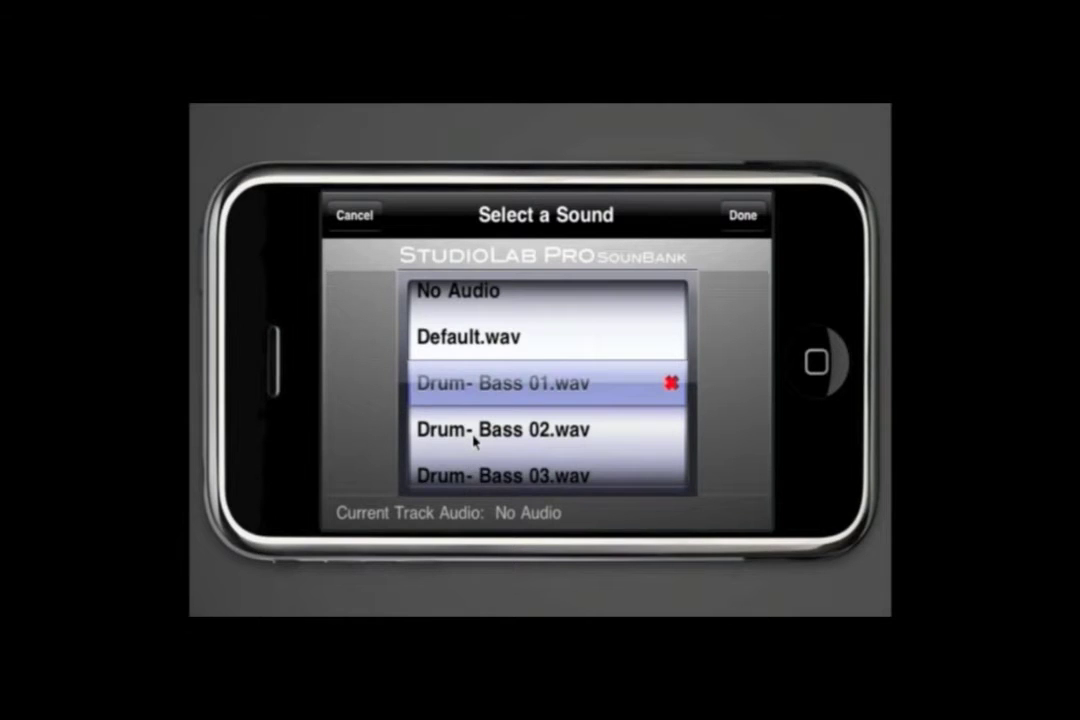
click(474, 439)
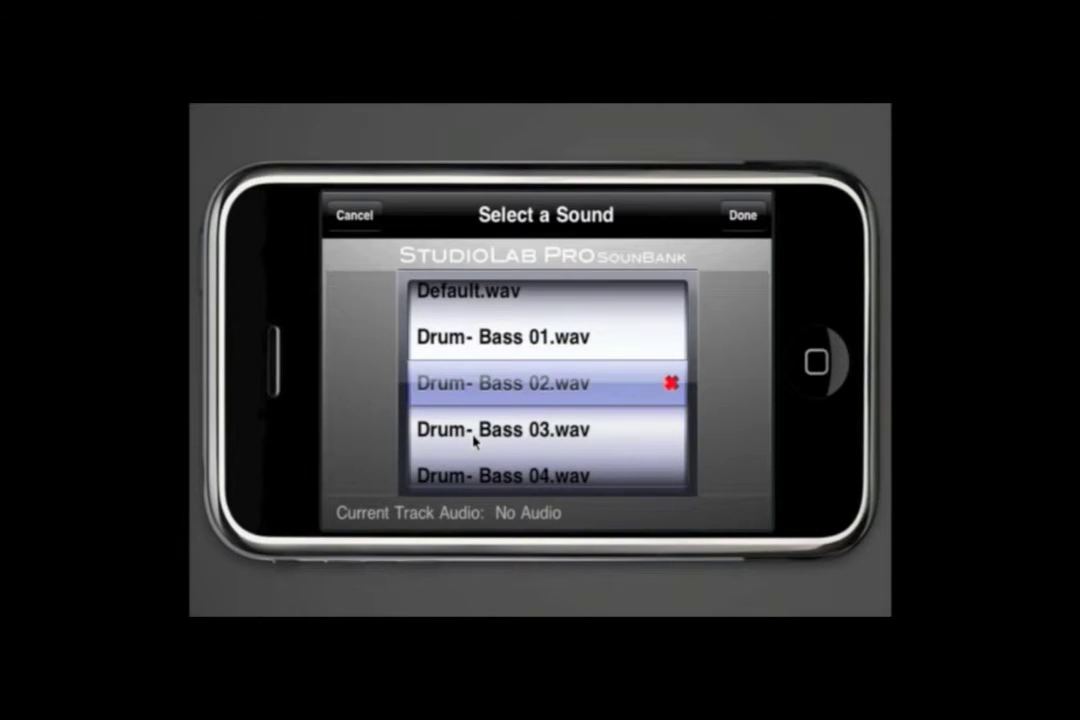
click(740, 220)
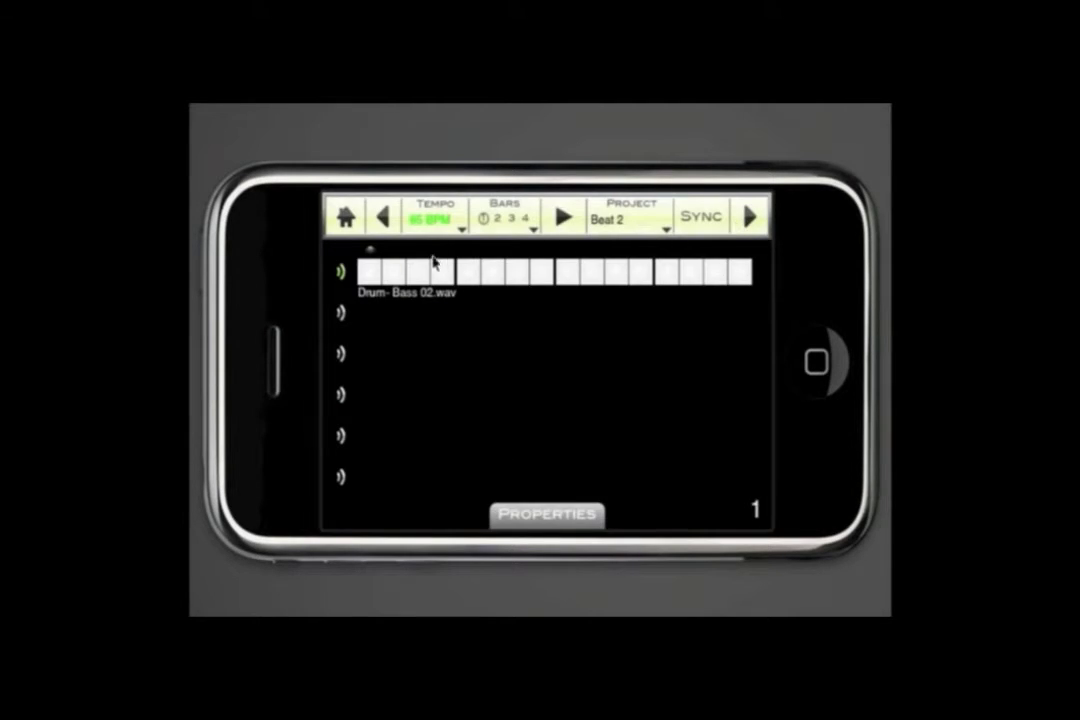
Step: Place bass drum hits on steps 1, 4 and 7 of the first track and start playback
click(369, 271)
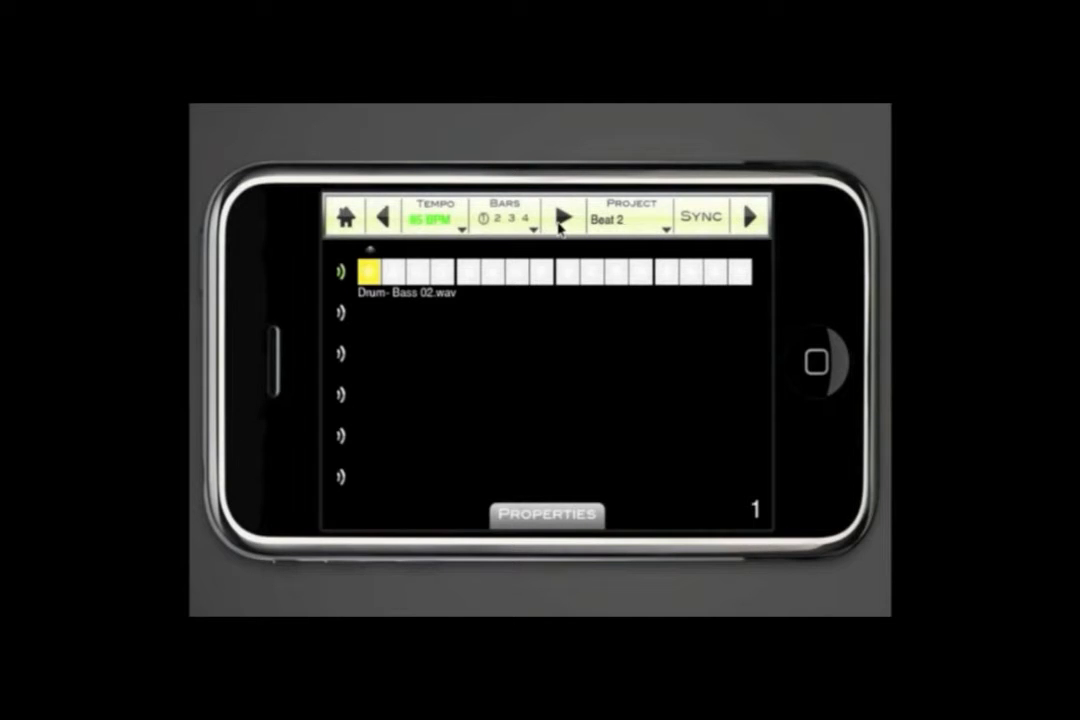
click(560, 224)
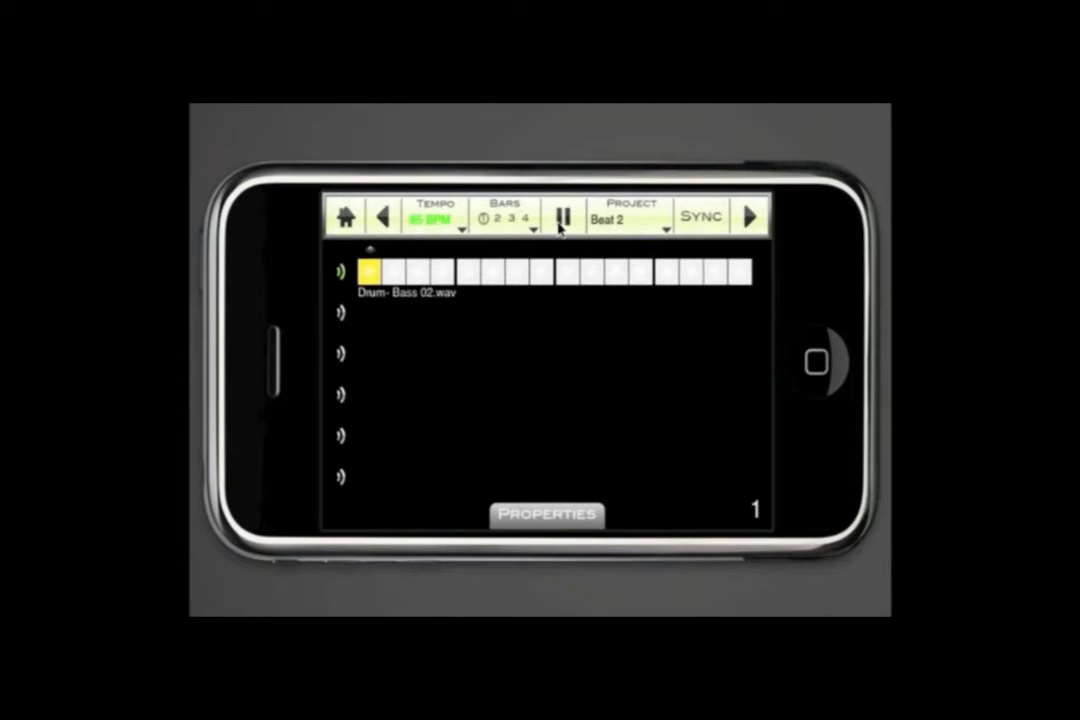
click(441, 275)
click(516, 275)
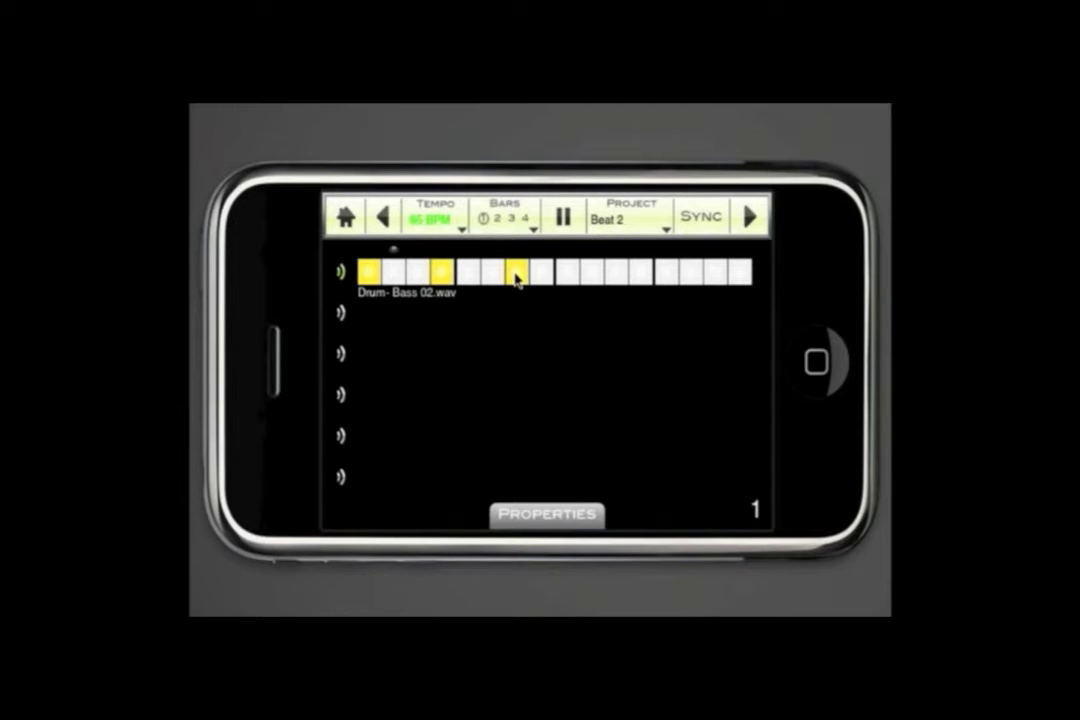
Step: Assign the sound Drum- Hi Hat 04.wav to the second track
click(340, 316)
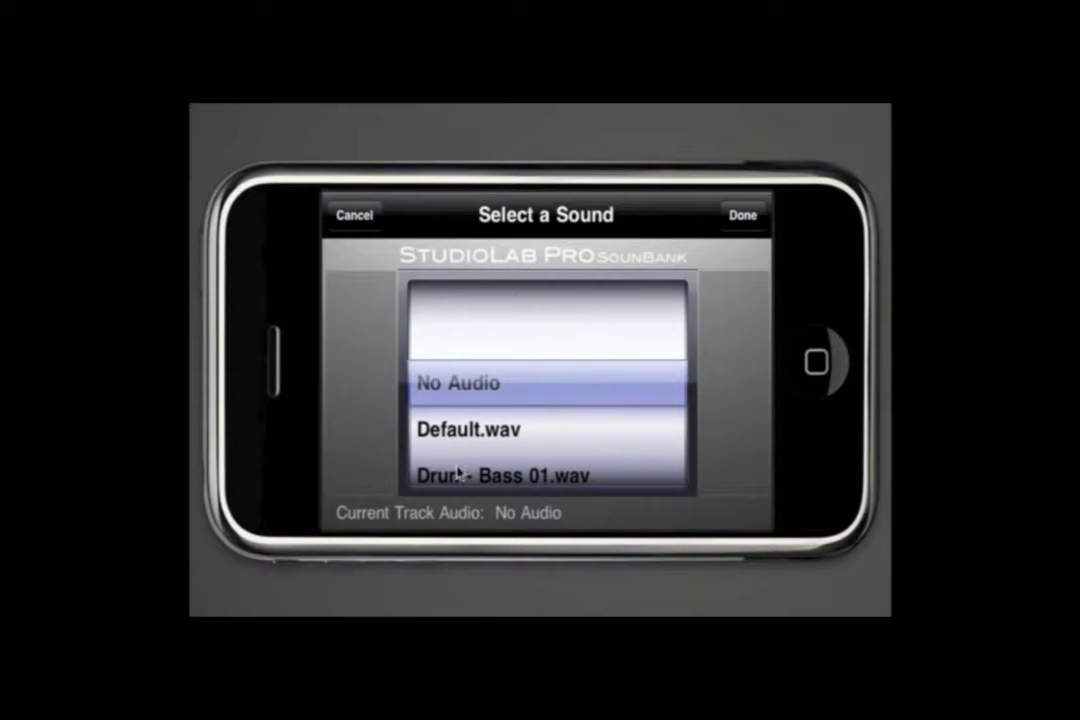
drag(458, 472, 424, 330)
drag(480, 504, 475, 362)
drag(476, 453, 482, 371)
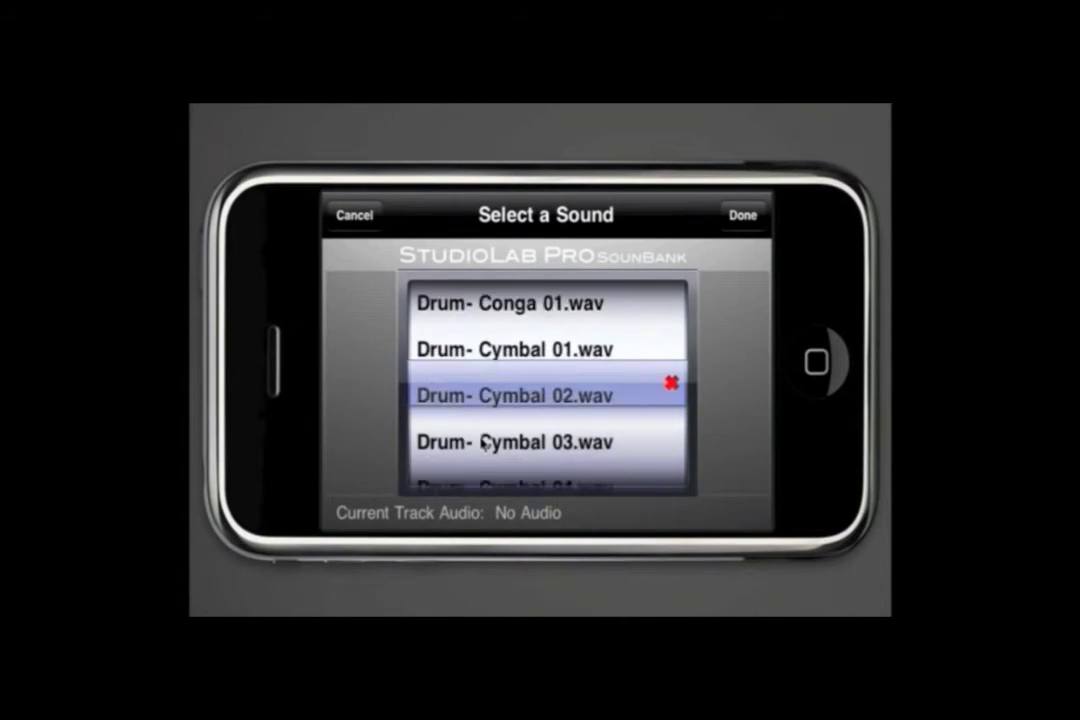
drag(485, 443, 485, 378)
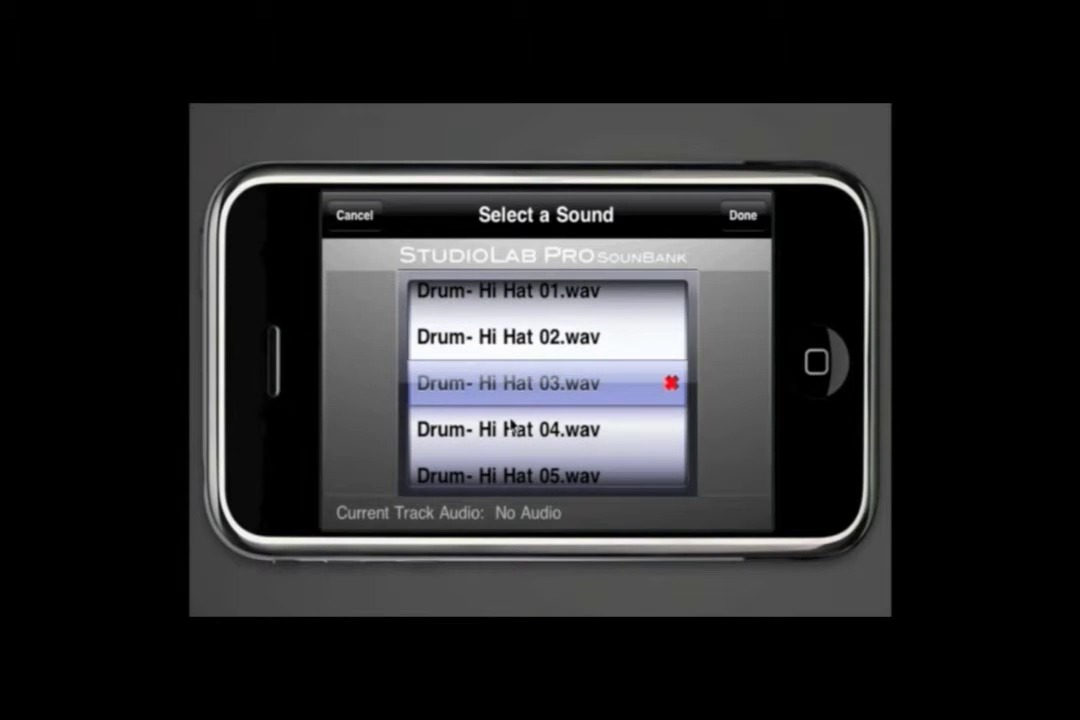
click(441, 436)
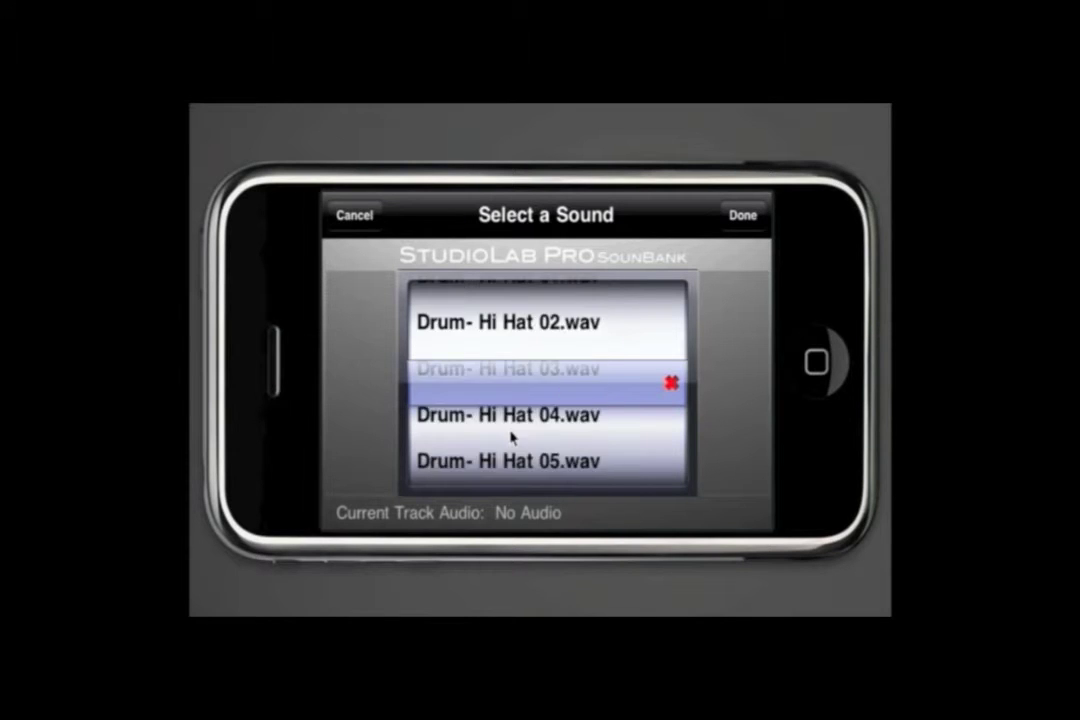
click(738, 220)
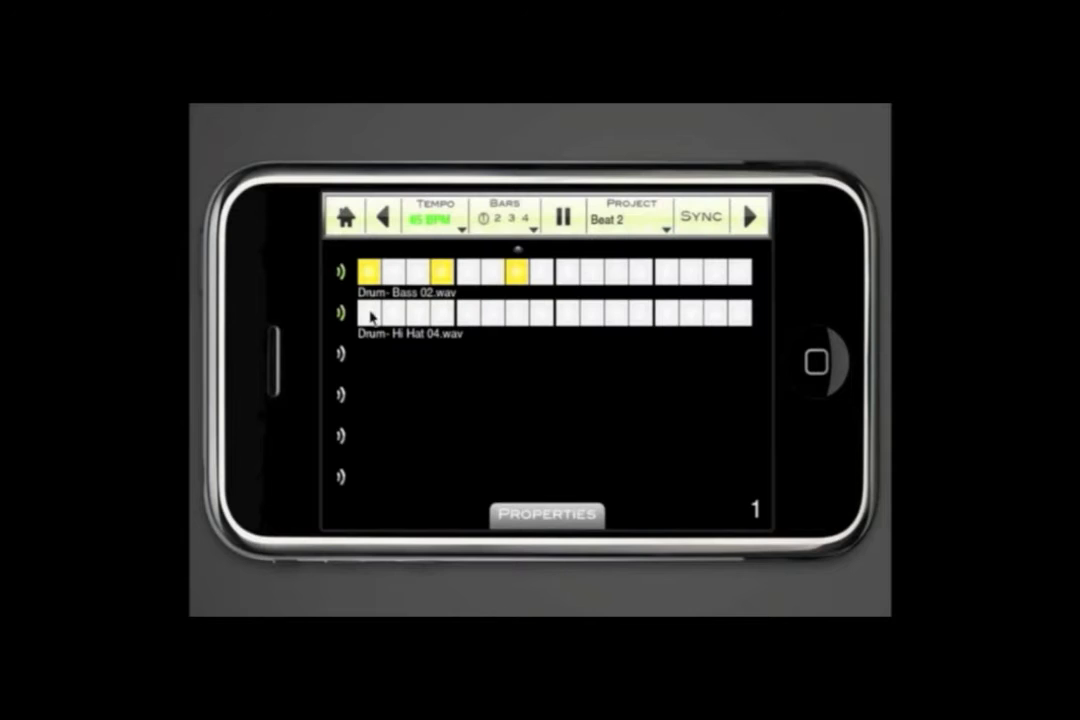
Step: Place hi-hat hits on every odd step of bar 1, from step 1 to step 15
click(371, 313)
click(417, 314)
click(466, 313)
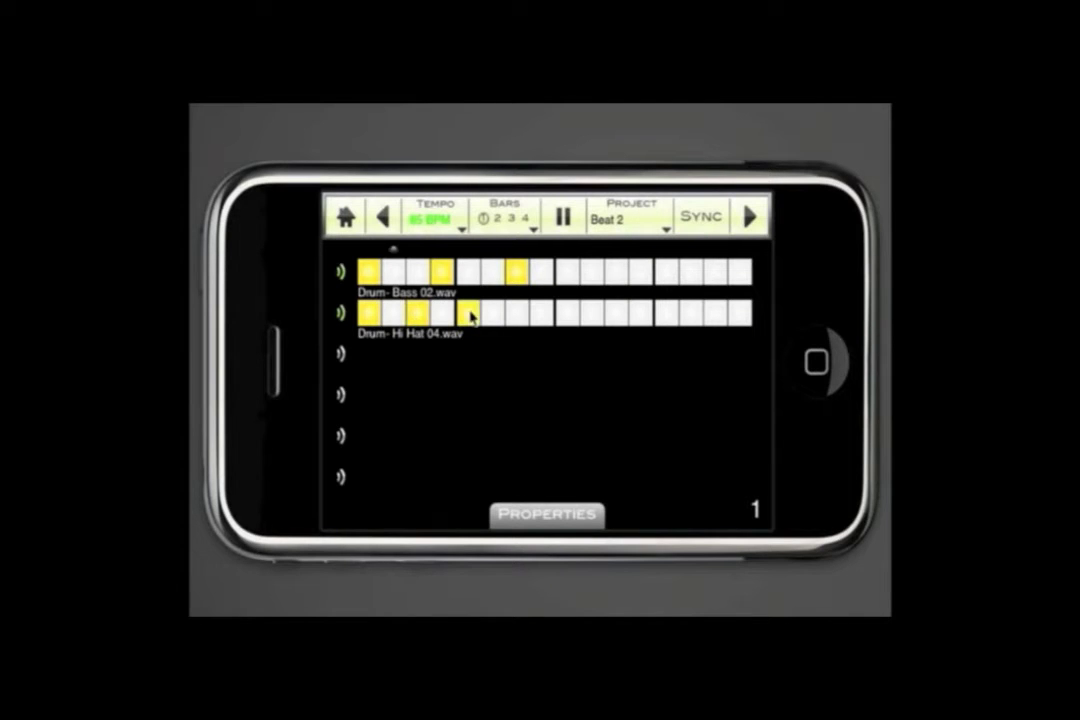
click(516, 313)
click(568, 312)
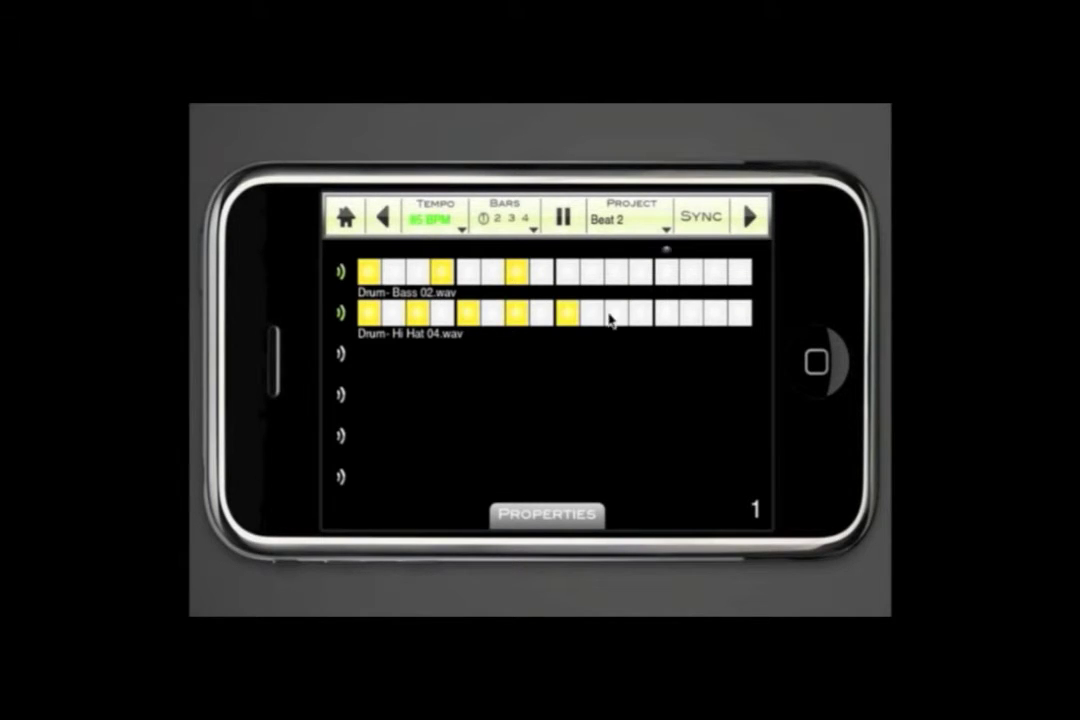
click(616, 313)
click(665, 314)
click(715, 314)
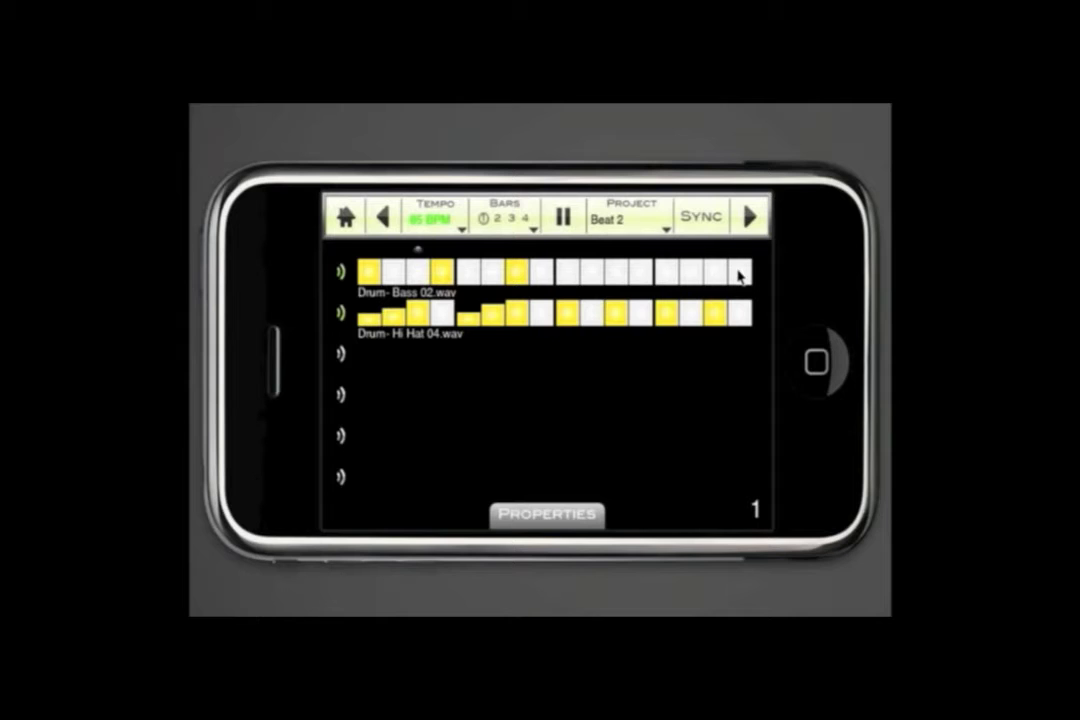
Step: Add a bass drum hit on step 16 of bar 1, trimming its start to delay it and lowering its level to about half
drag(738, 275, 755, 278)
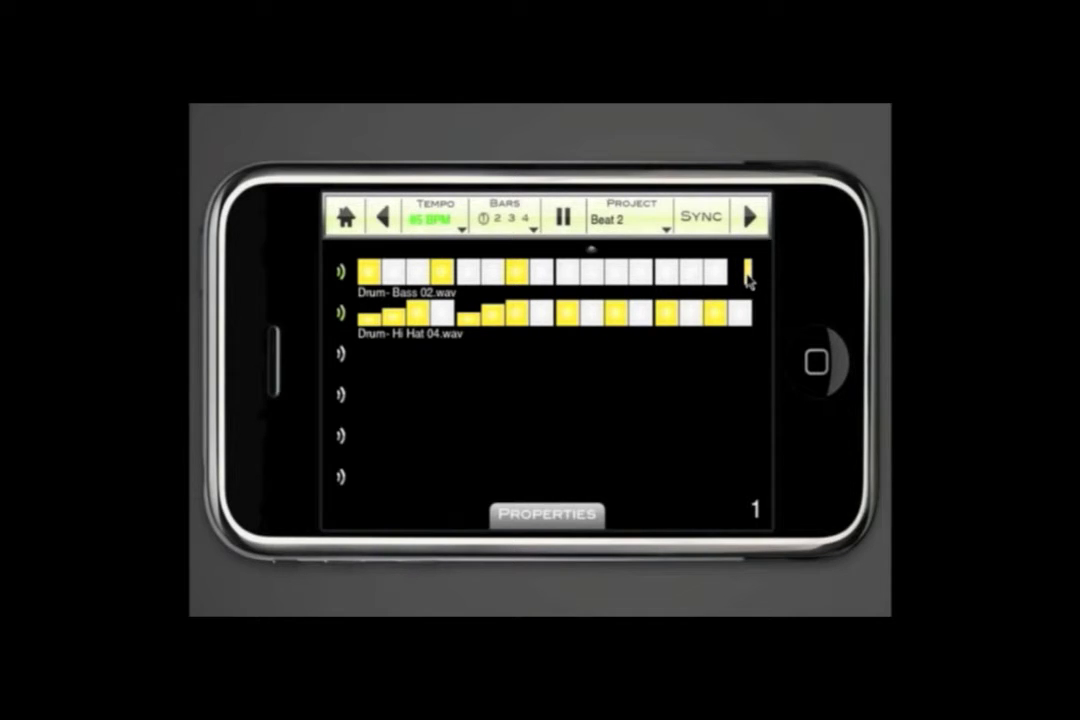
drag(748, 279, 750, 295)
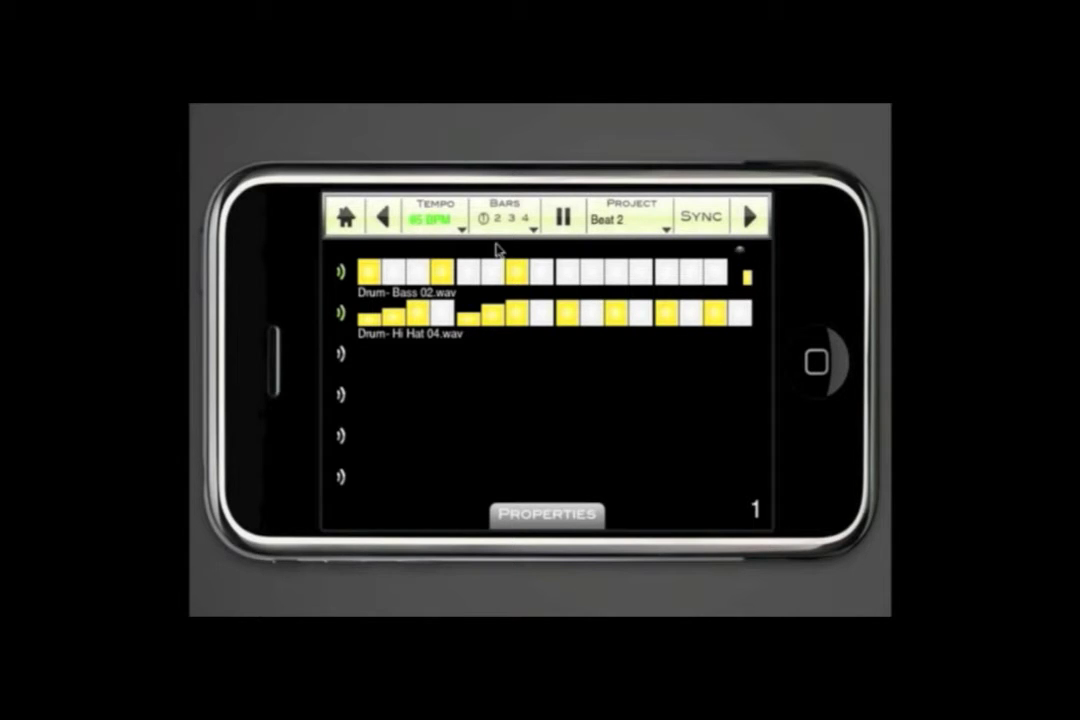
Step: Raise the tempo to 113 BPM
click(449, 219)
drag(446, 412, 463, 340)
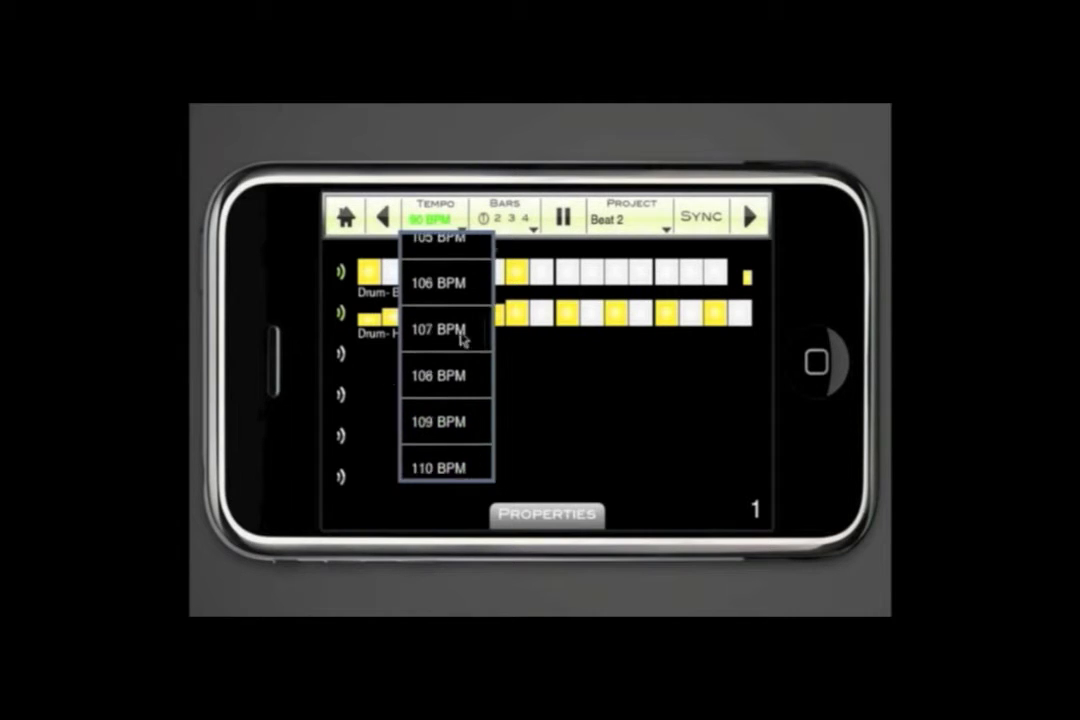
click(449, 377)
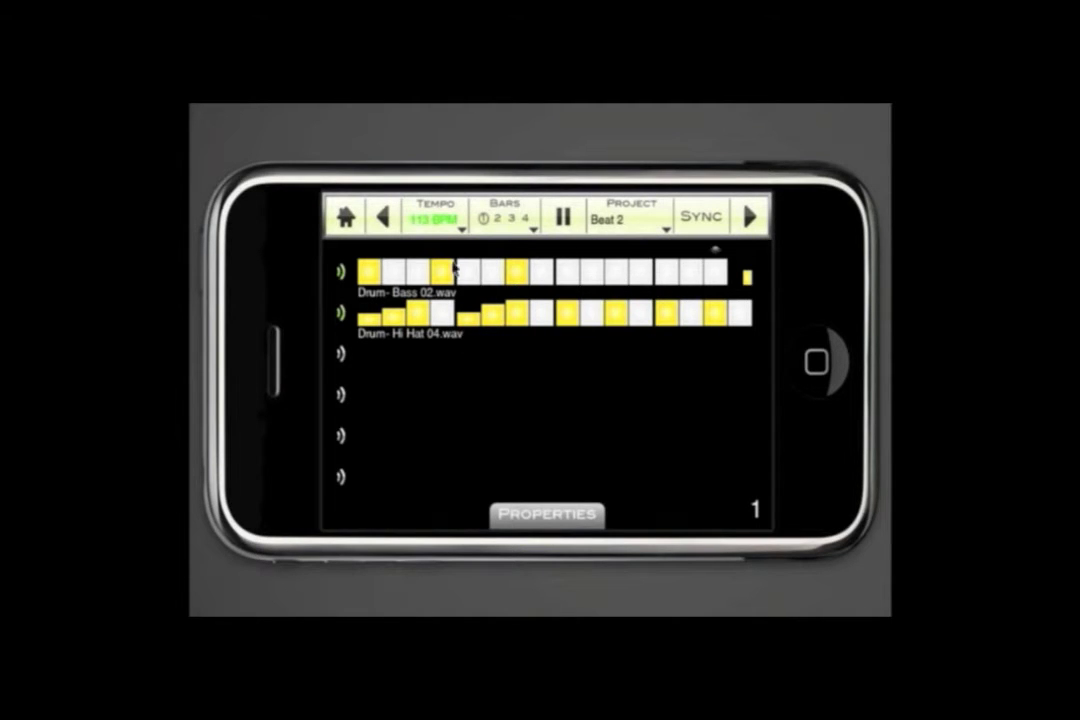
Step: Set the tempo to 85 BPM
click(449, 229)
drag(446, 282, 427, 514)
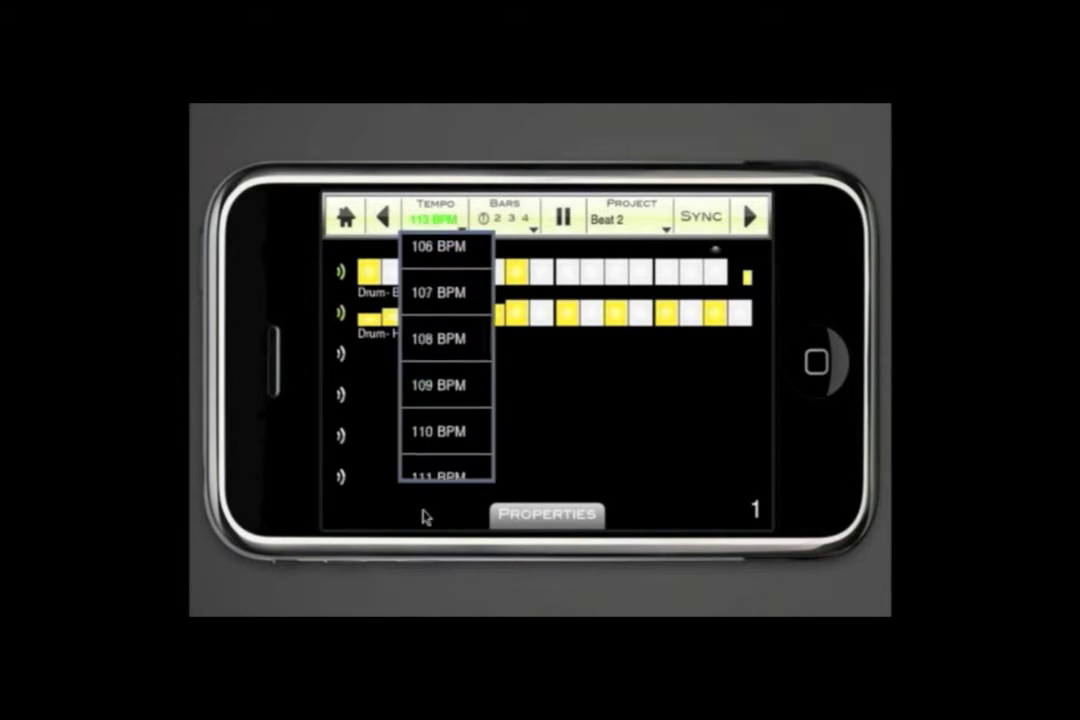
drag(458, 289, 451, 434)
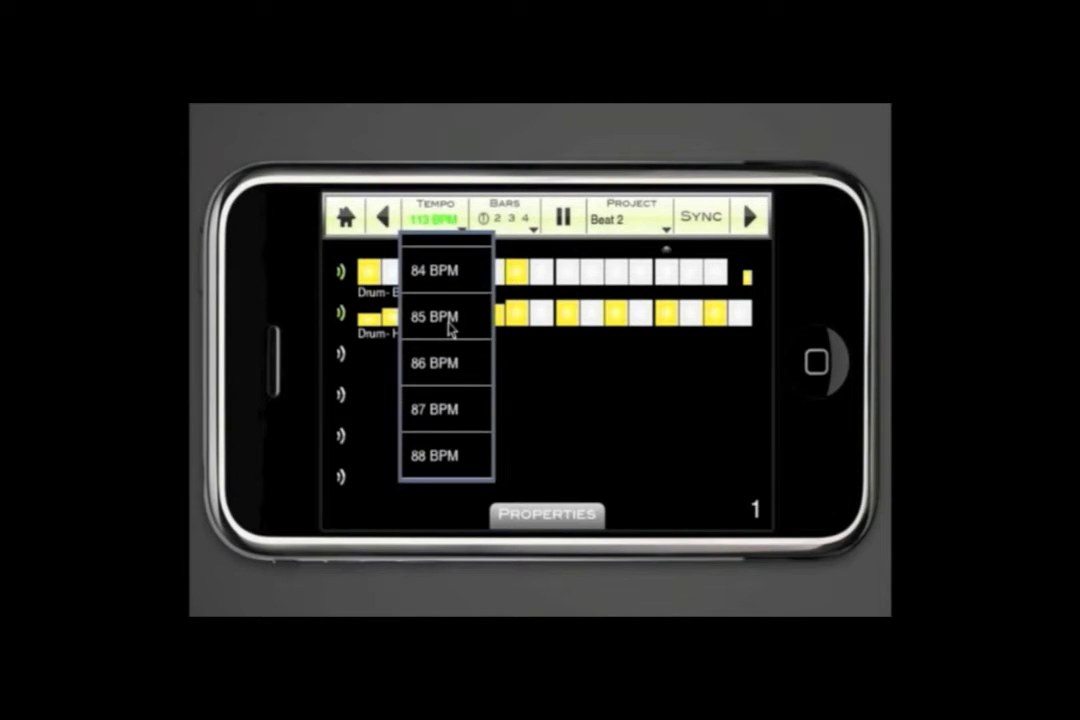
click(451, 327)
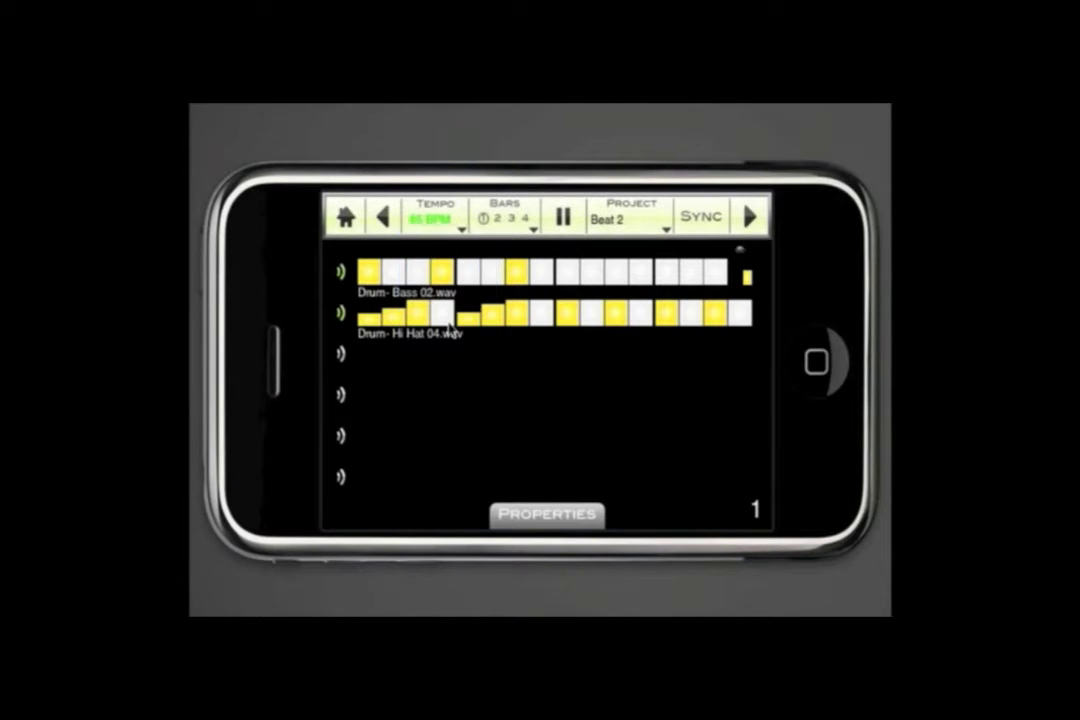
Step: Extend the pattern length to 32 steps and go to bar 2
click(503, 222)
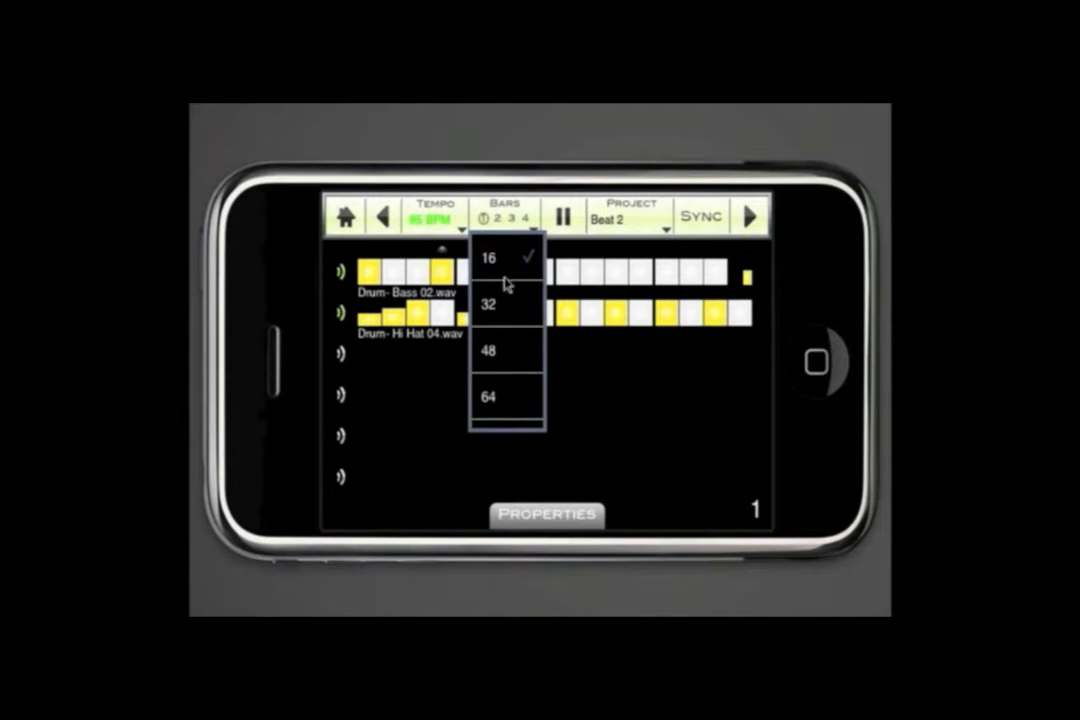
click(505, 308)
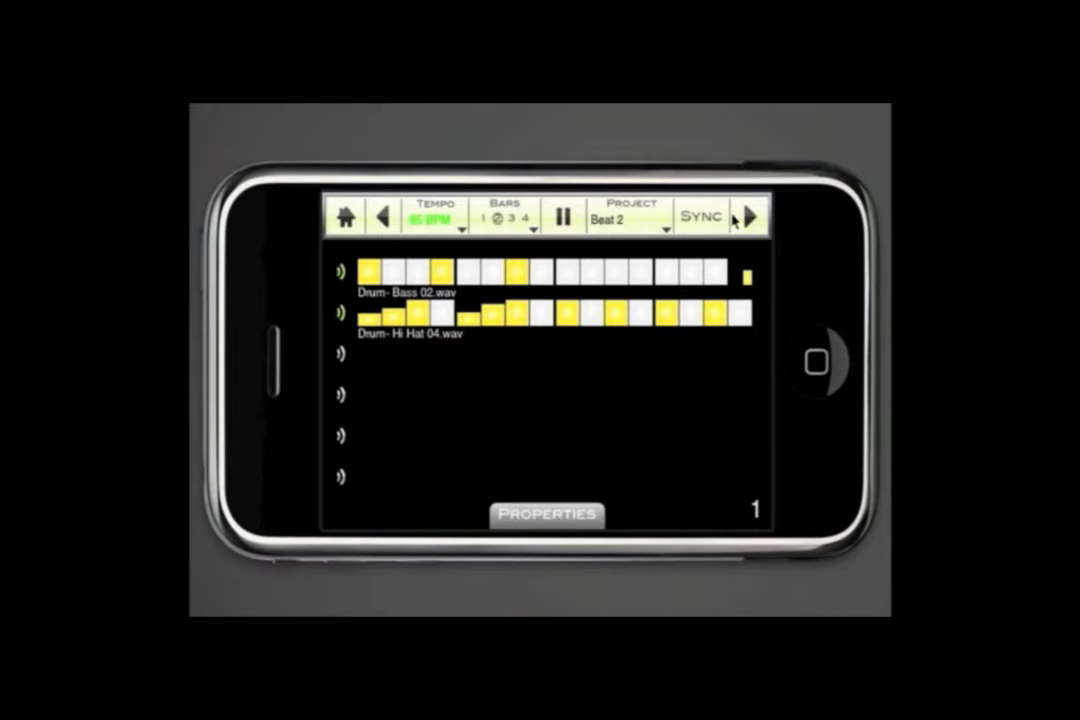
click(747, 216)
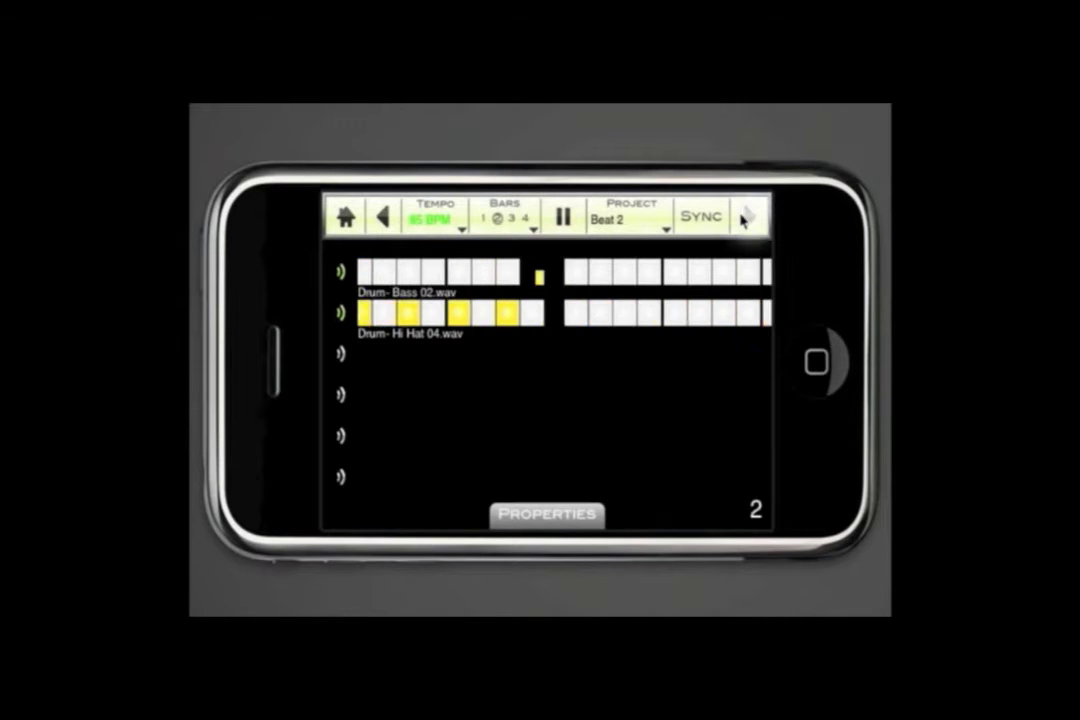
Step: Place hi-hat hits on every odd step of bar 2, from step 1 to step 15
click(368, 313)
click(418, 313)
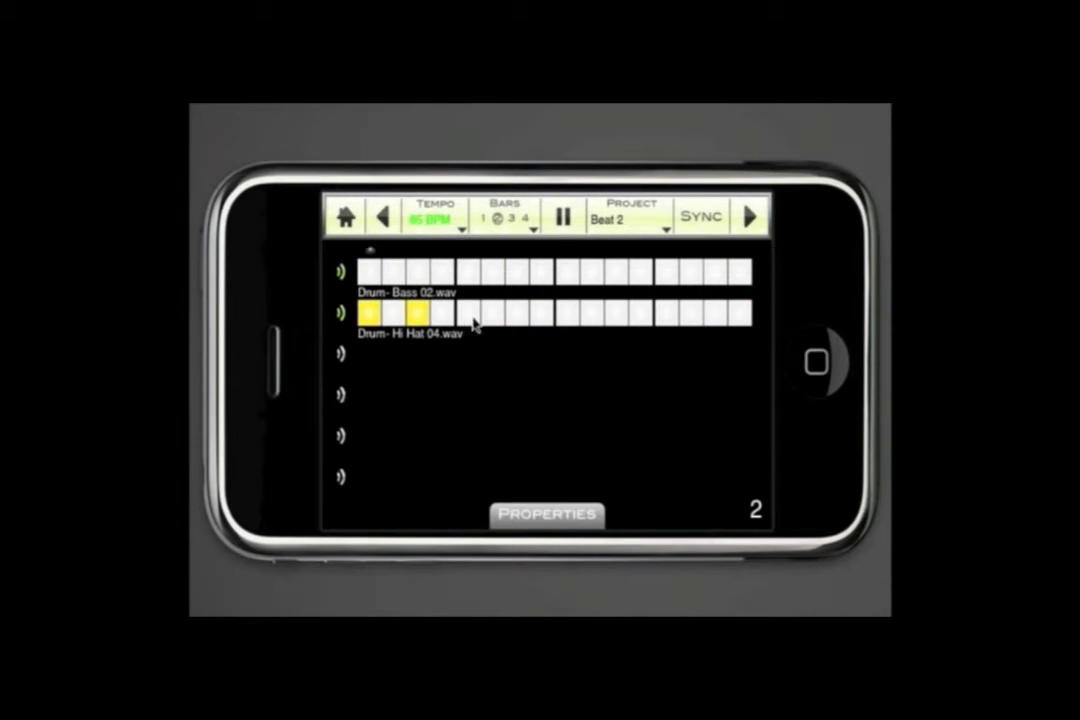
click(467, 313)
click(517, 313)
click(567, 313)
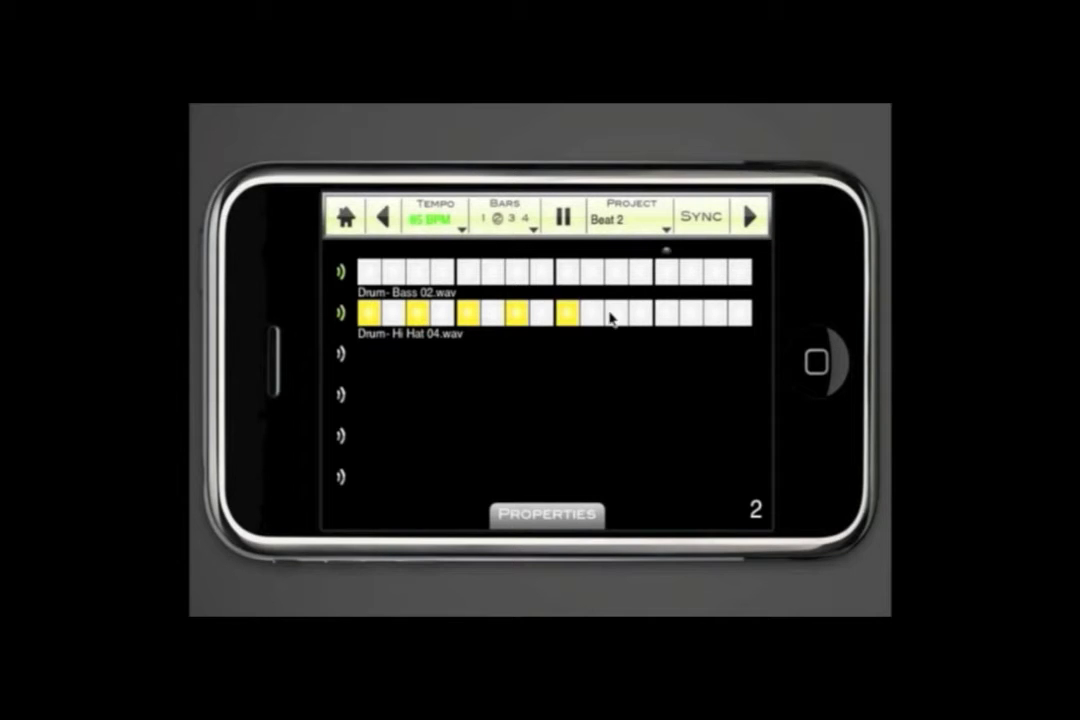
click(616, 313)
click(665, 313)
click(715, 313)
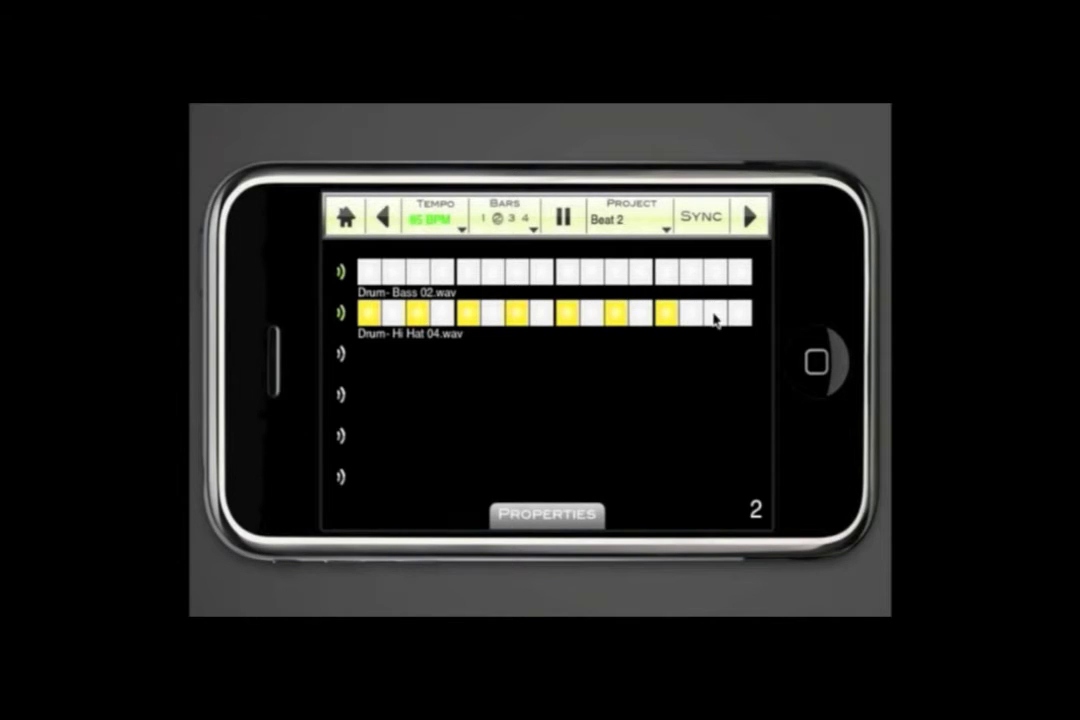
Step: Place bass drum hits on steps 1, 7, 9 and 16 of bar 2, lowering step 7 and delaying and softening step 16
click(369, 271)
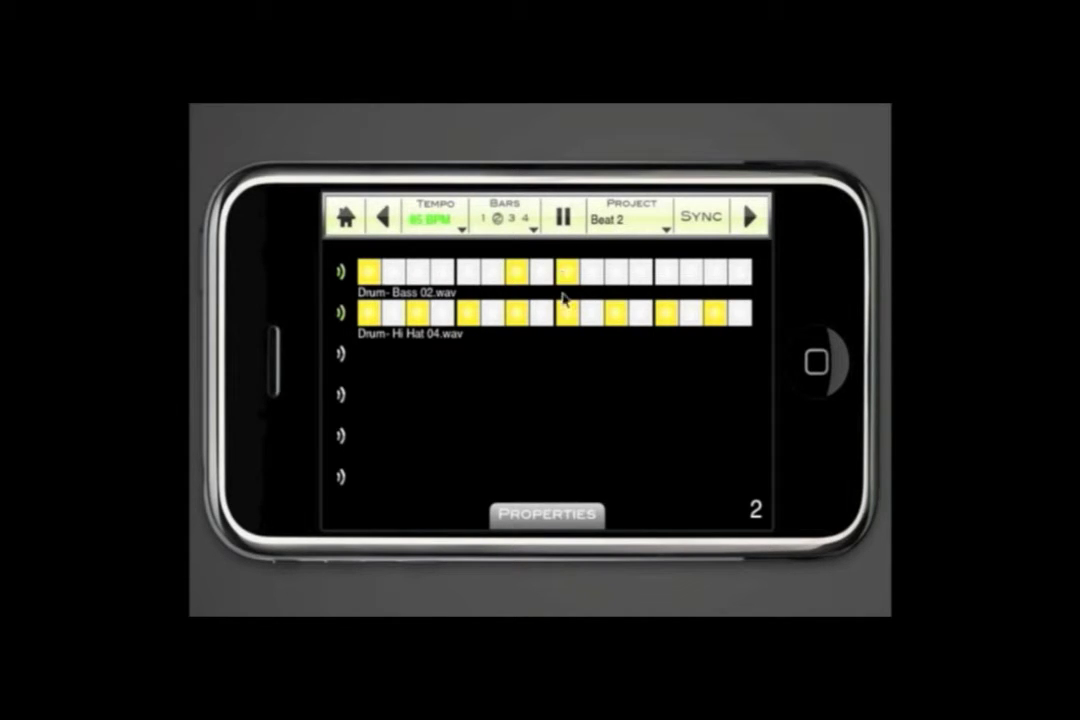
drag(517, 272, 518, 295)
drag(739, 276, 750, 289)
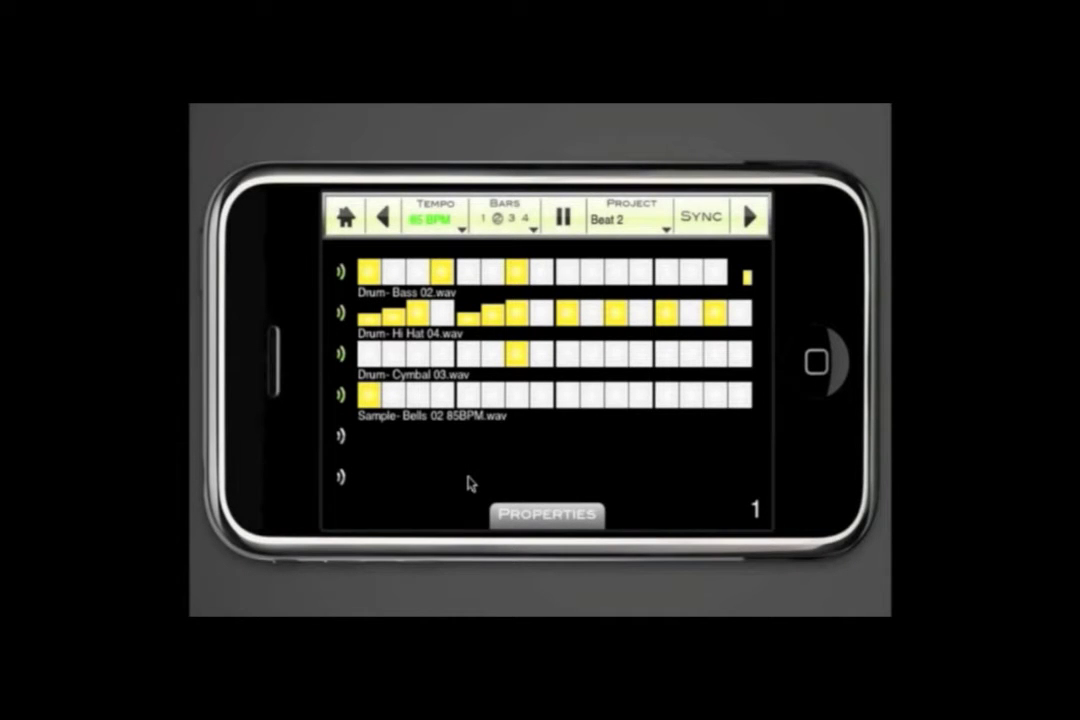
Step: Raise the volumes of the bass drum, hi-hat, cymbal and bells tracks to roughly three quarters or more
click(521, 516)
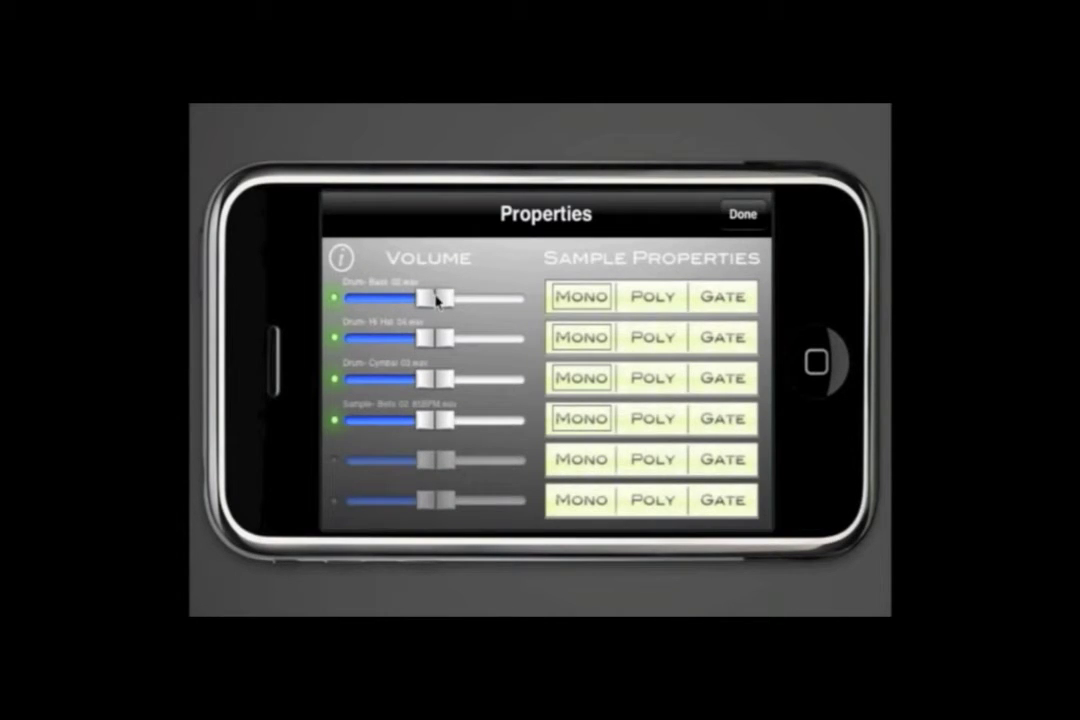
drag(437, 297, 492, 307)
drag(444, 340, 480, 338)
drag(446, 392, 488, 428)
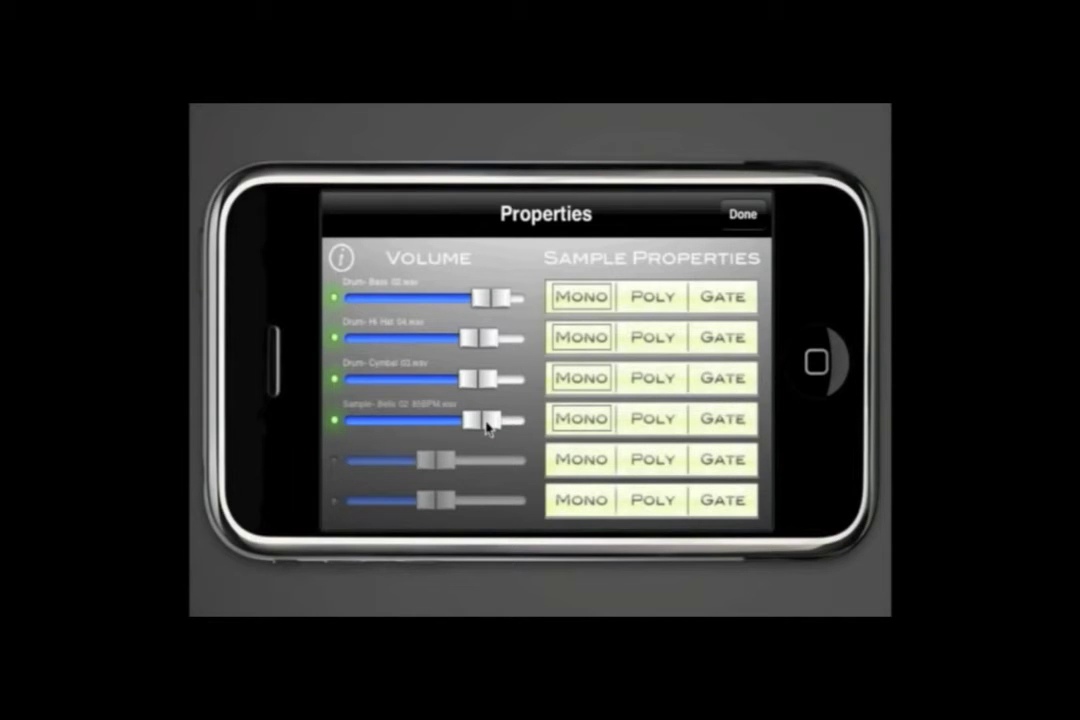
Step: Set the cymbal track to Poly and the bells track to Gate, and close the track properties
click(655, 378)
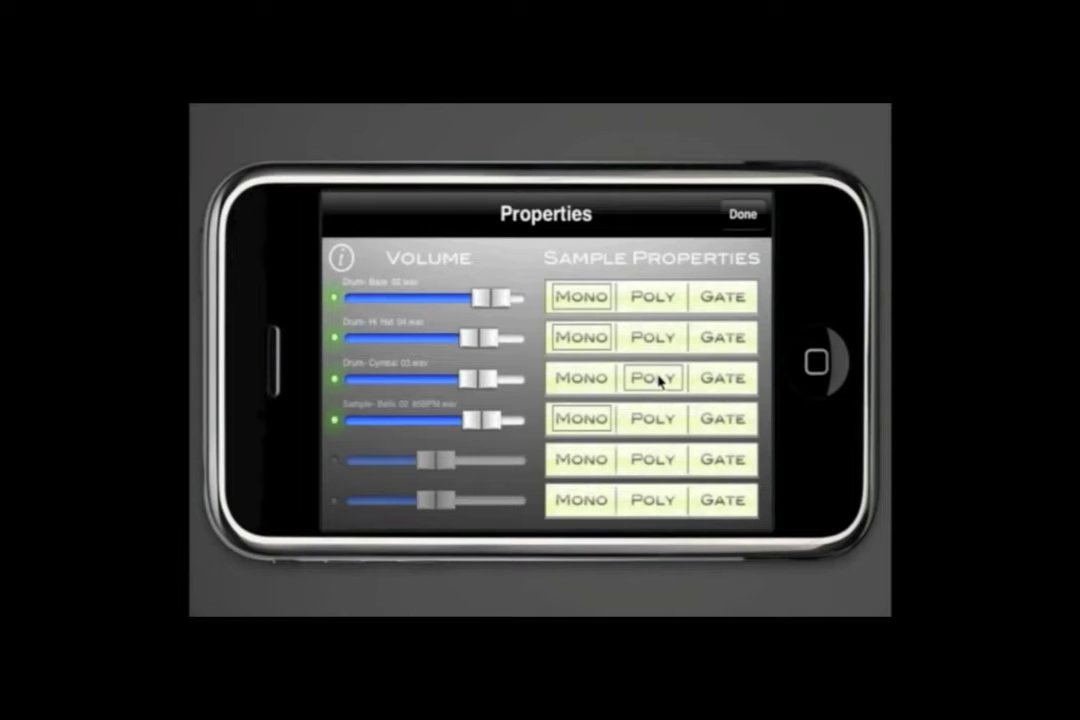
click(717, 421)
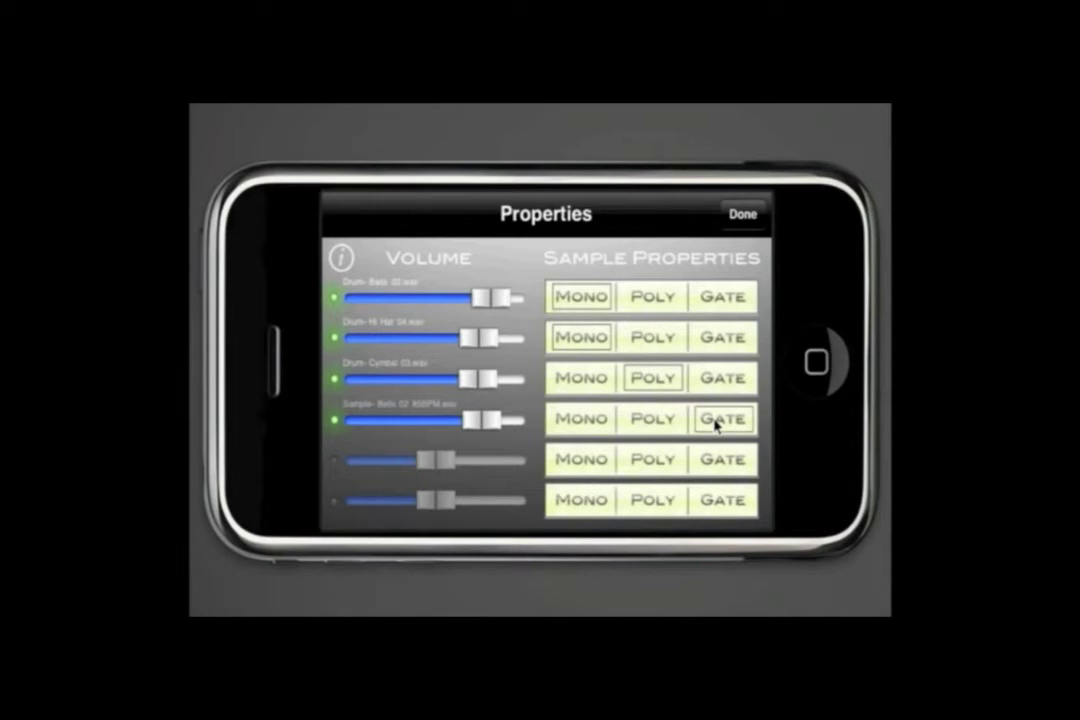
click(742, 218)
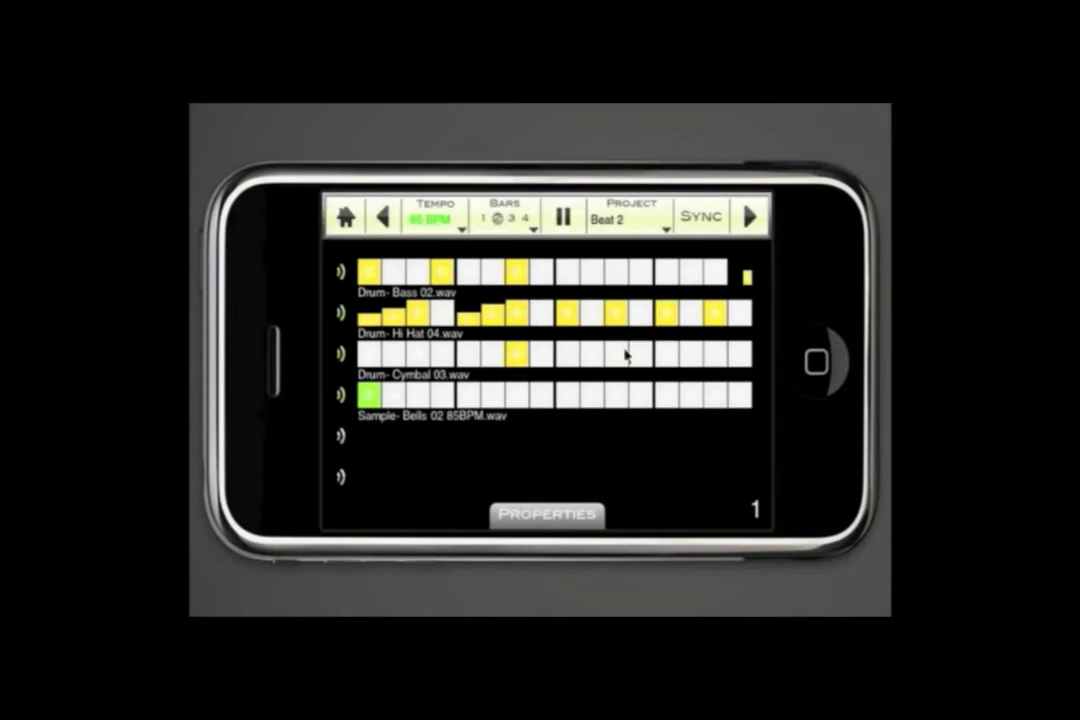
Step: Add a bells stop marker on step 9 of bar 1 and mark bells steps 1, 9 and 12 in bar 2
click(566, 395)
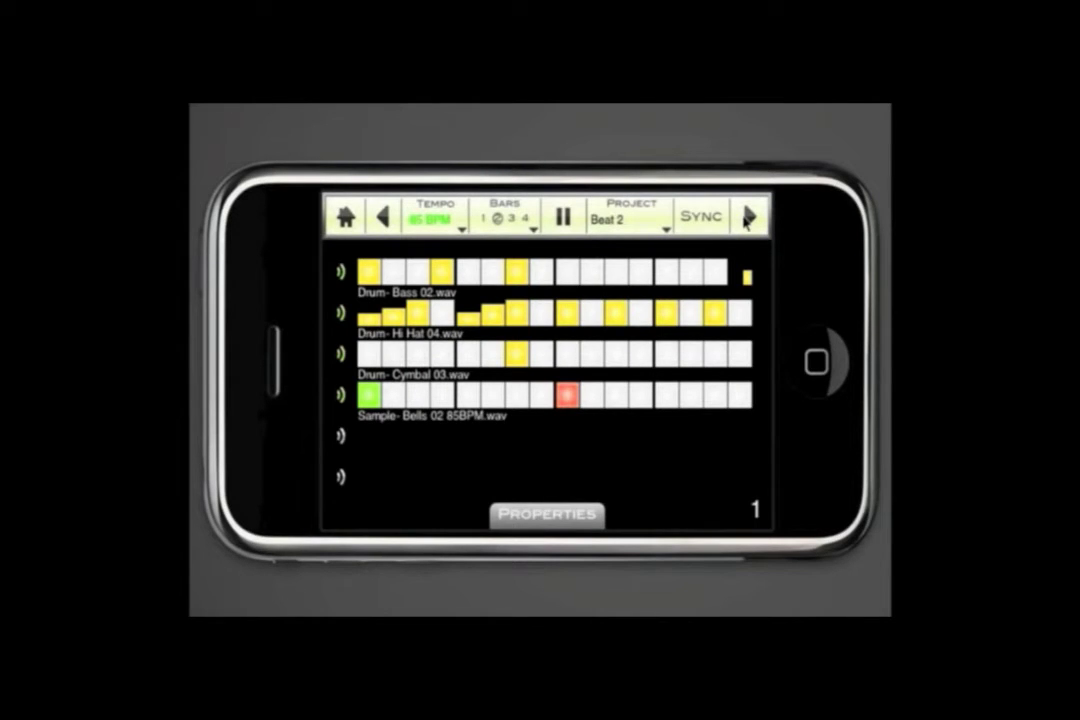
click(746, 217)
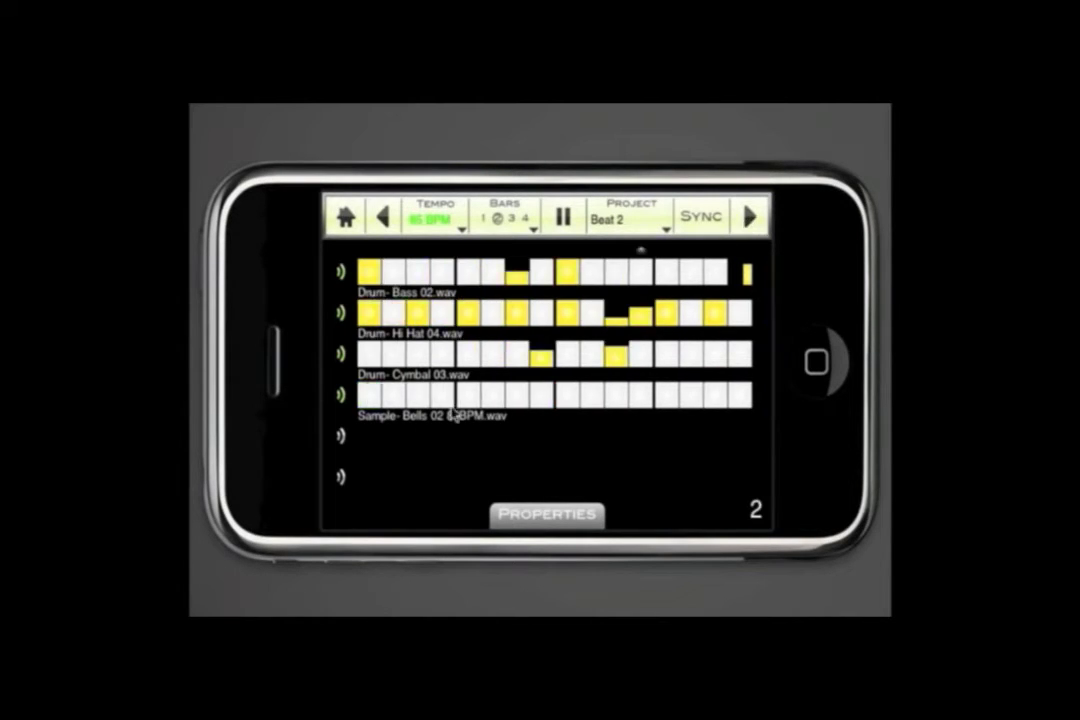
click(370, 397)
click(567, 395)
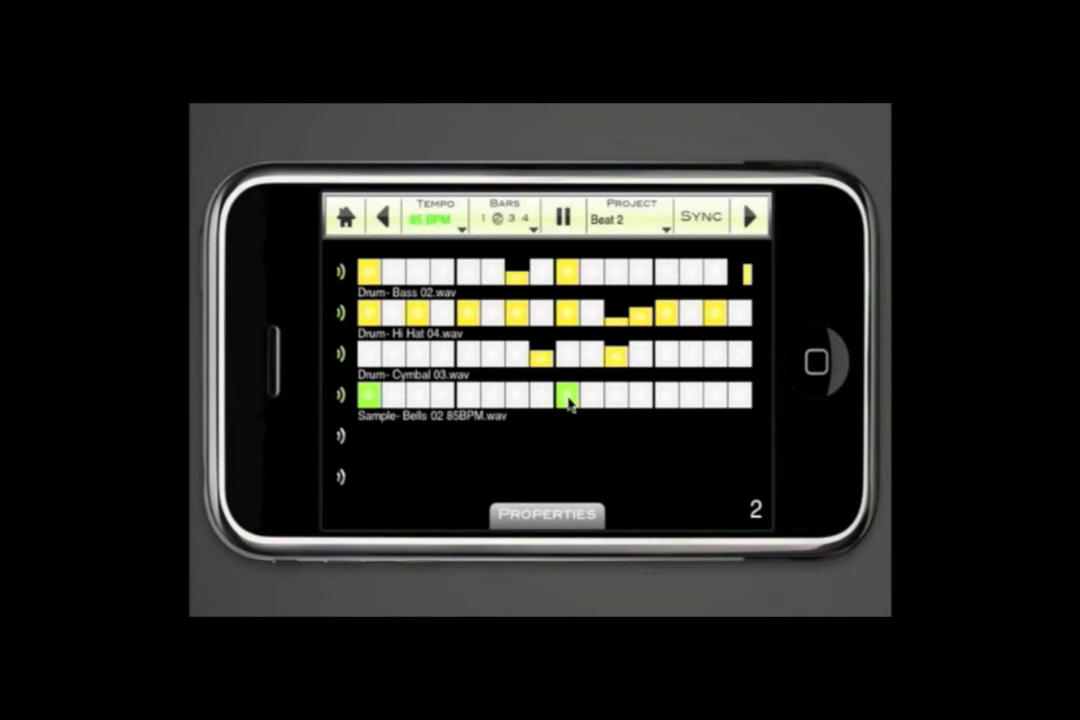
click(567, 395)
click(640, 398)
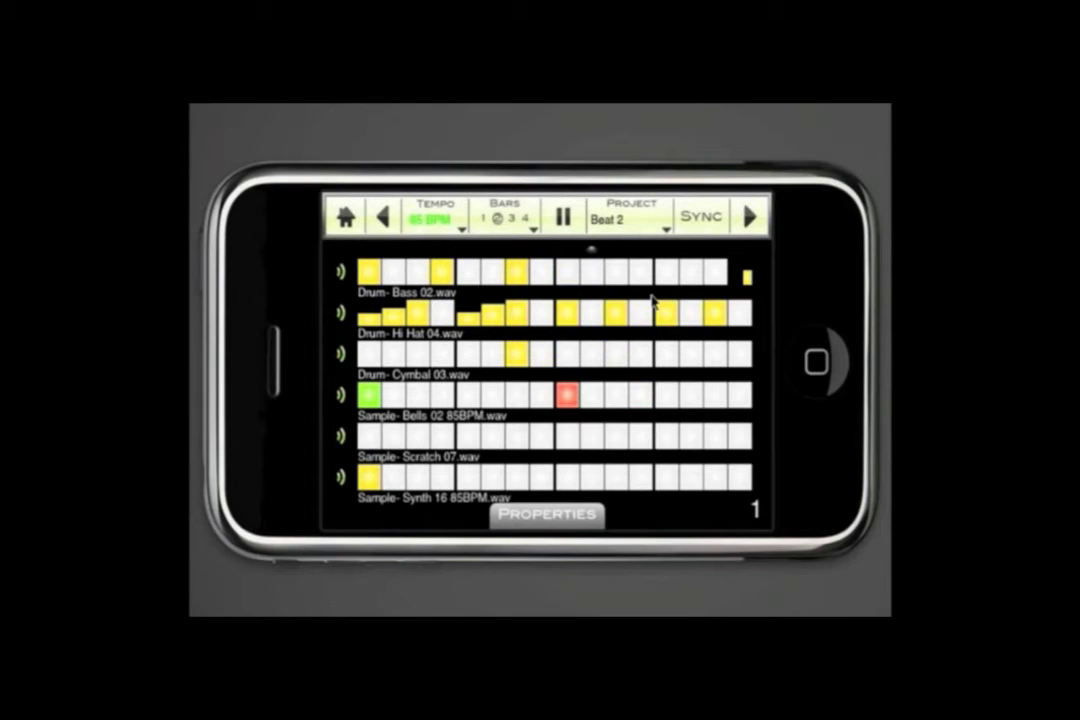
Step: Stop playback and bounce Beat 2 to the sound bank with 1 loop
click(566, 218)
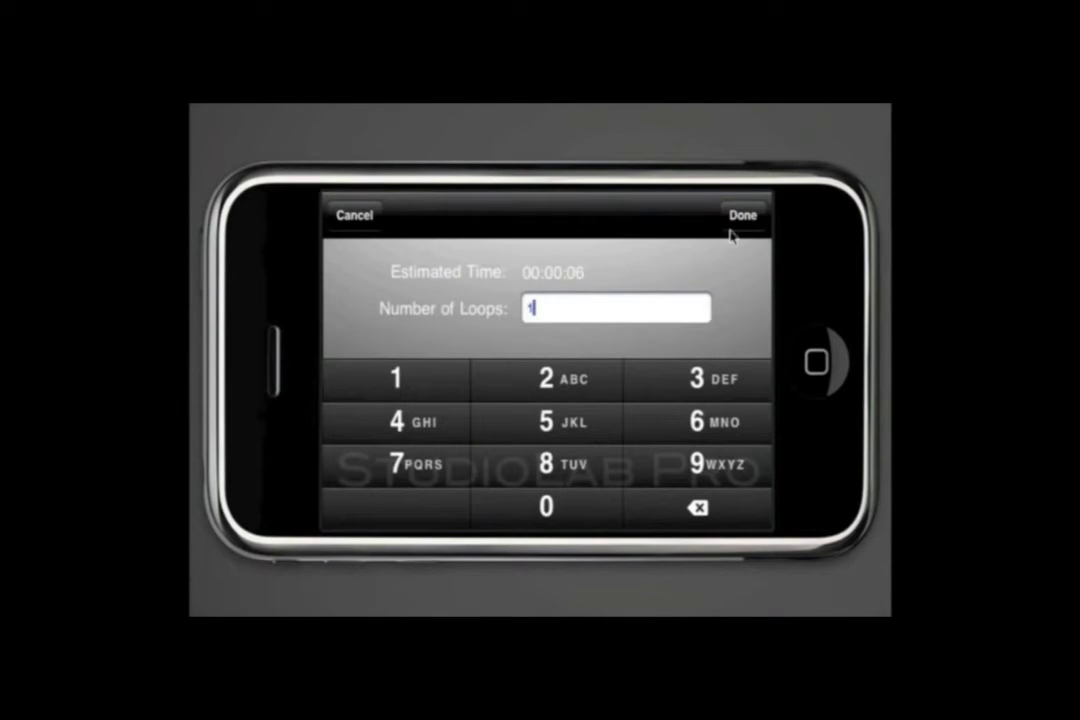
click(742, 224)
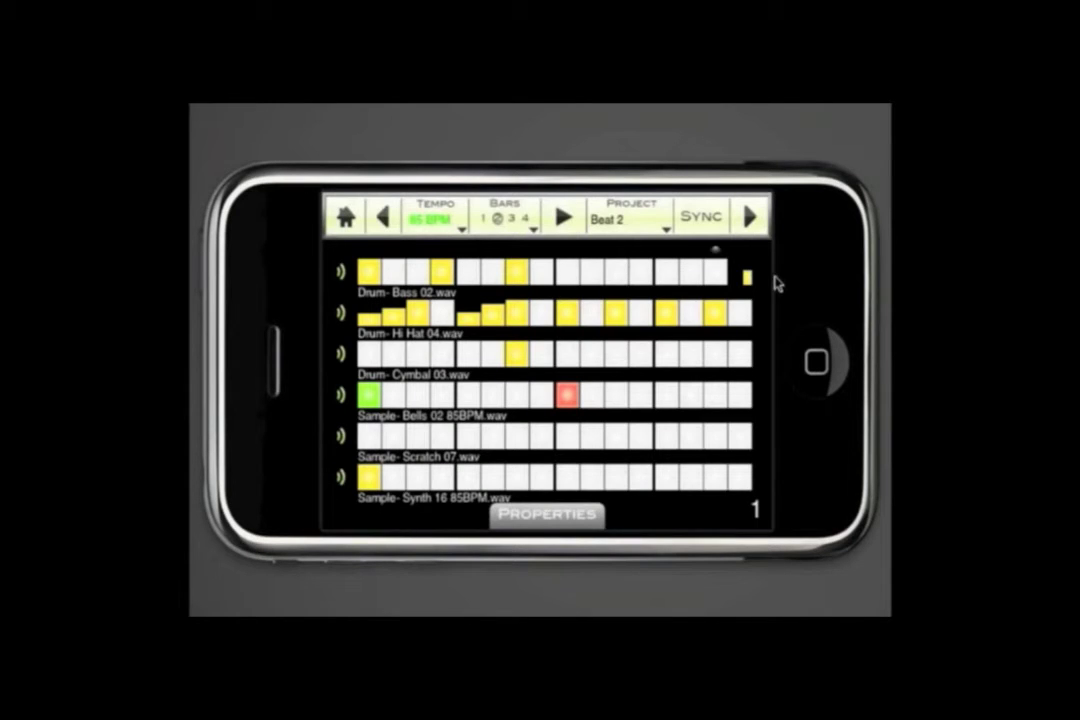
Step: Create a new project named Beat 3
click(632, 223)
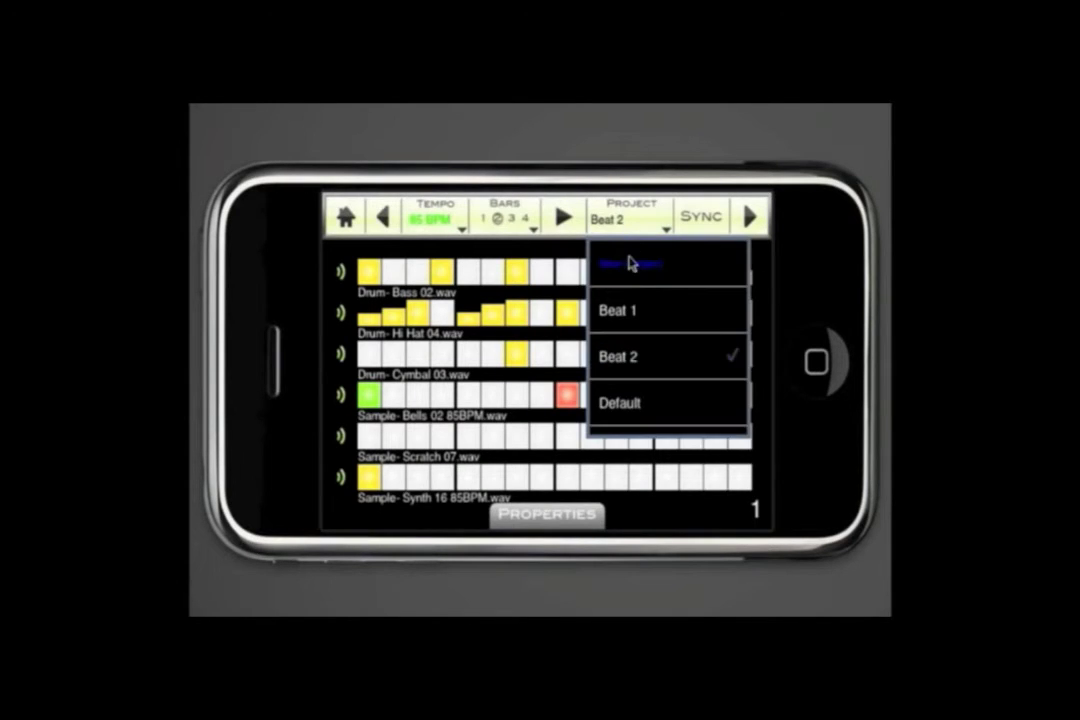
click(632, 263)
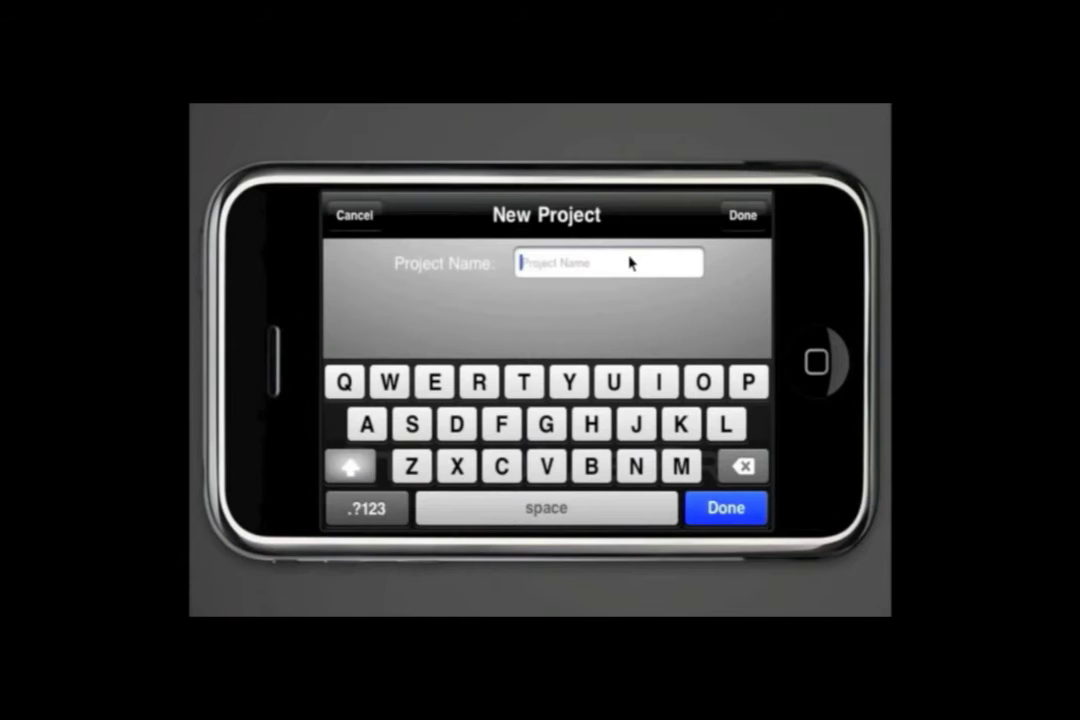
click(590, 466)
click(434, 382)
click(366, 424)
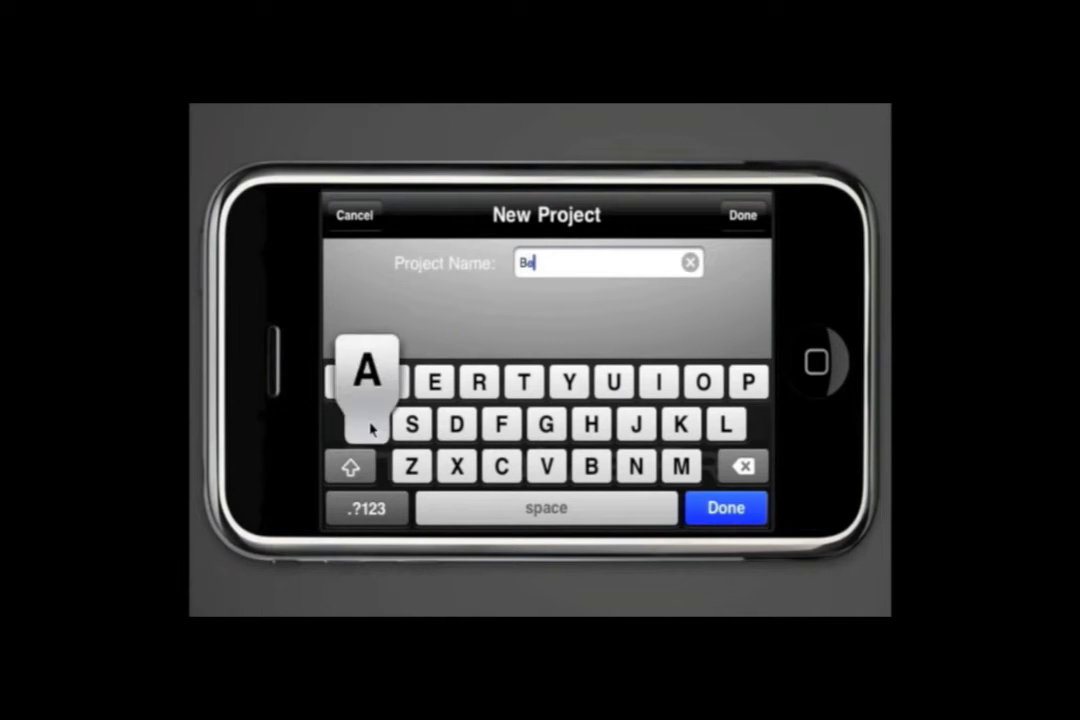
click(526, 385)
click(482, 510)
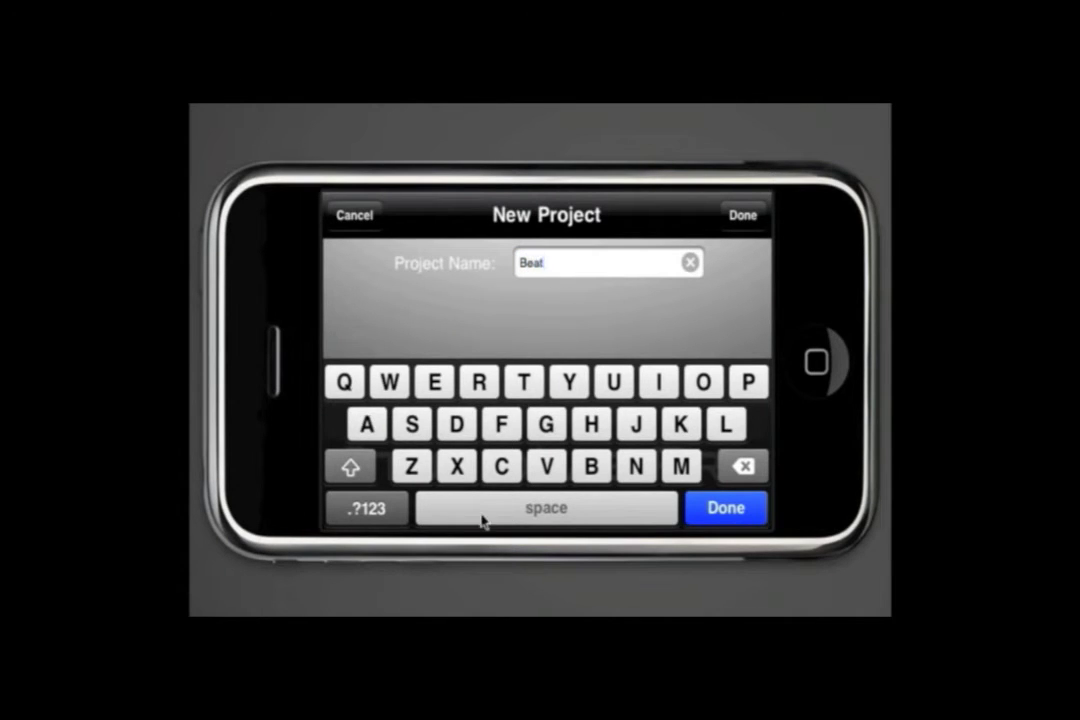
click(365, 508)
click(436, 382)
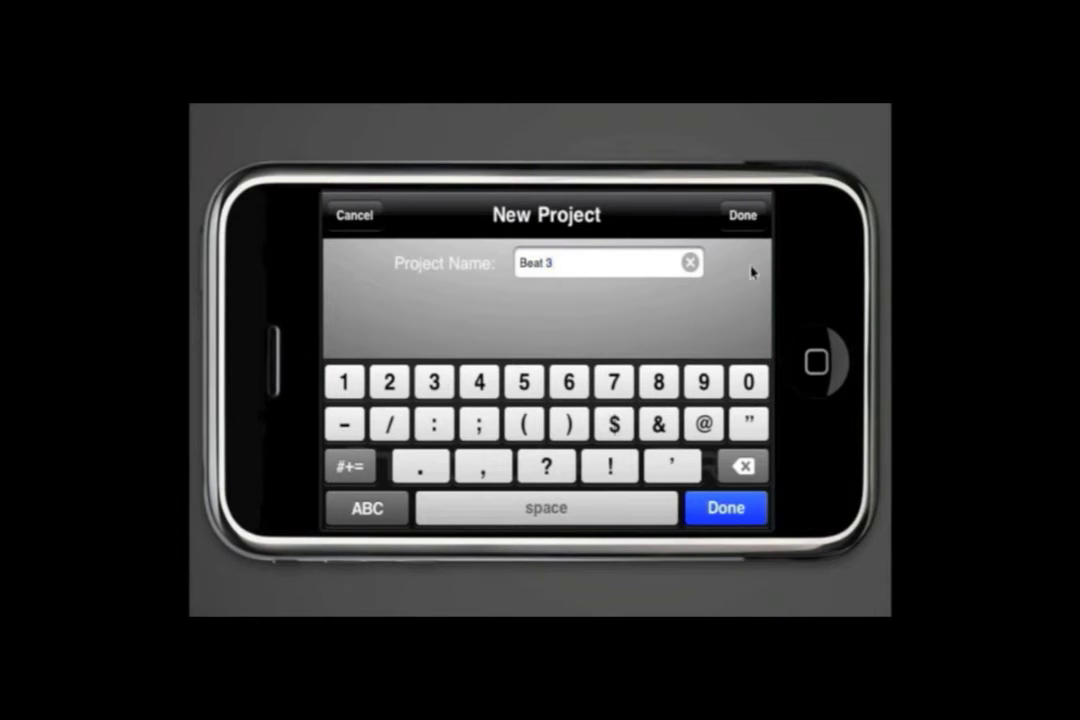
click(743, 217)
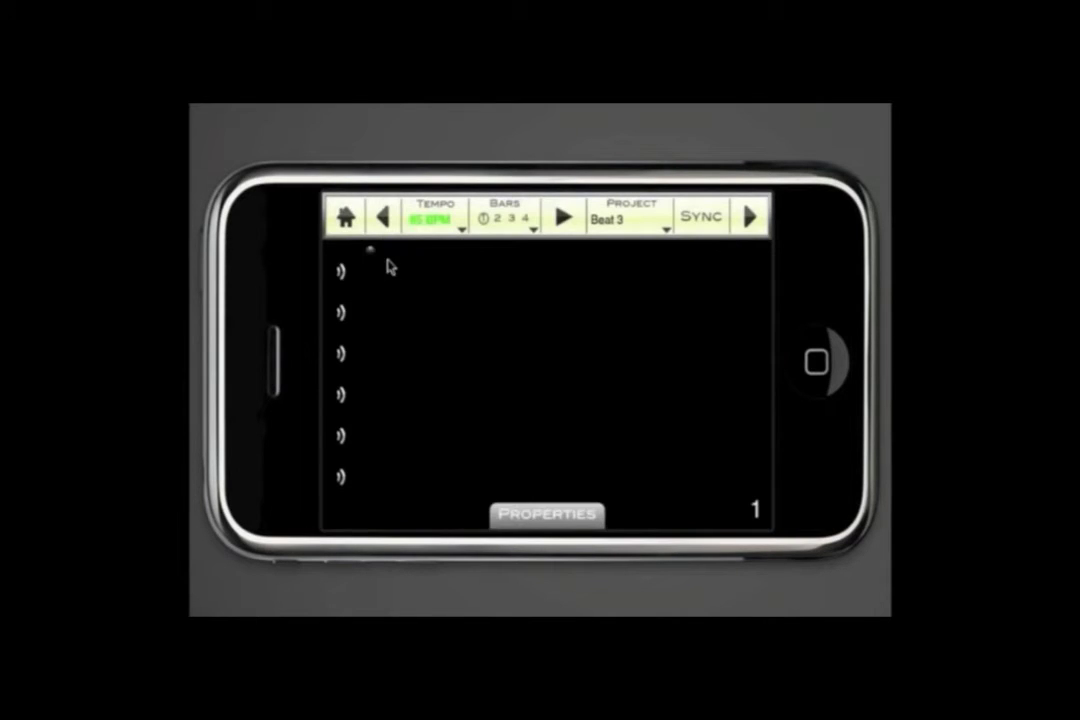
Step: Load Beat 2.wav from the sound bank onto the first track
click(341, 281)
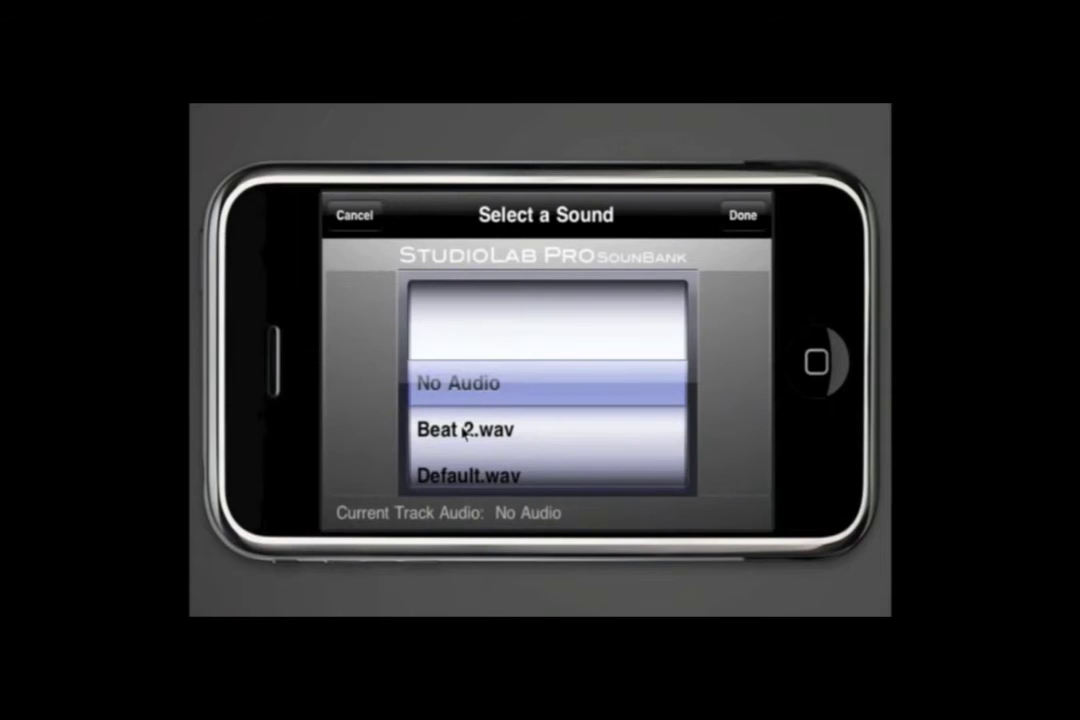
click(447, 429)
click(745, 220)
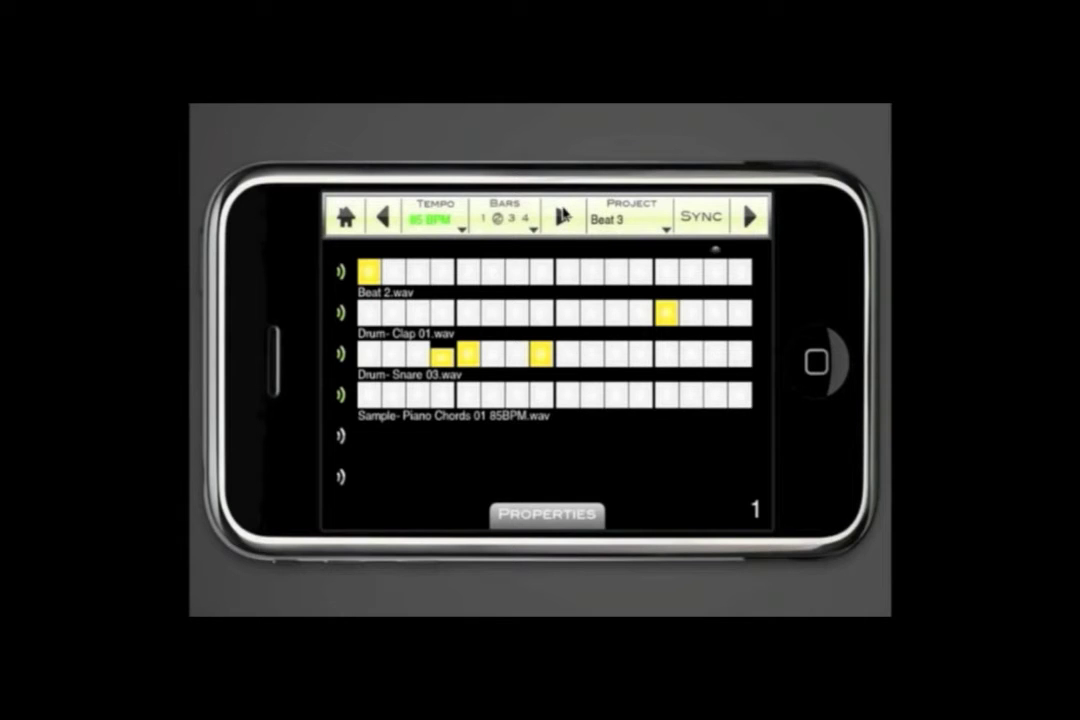
Step: Stop playback, bounce Beat 3 to the sound bank with 20 loops, and hide the recording progress
click(562, 215)
click(699, 220)
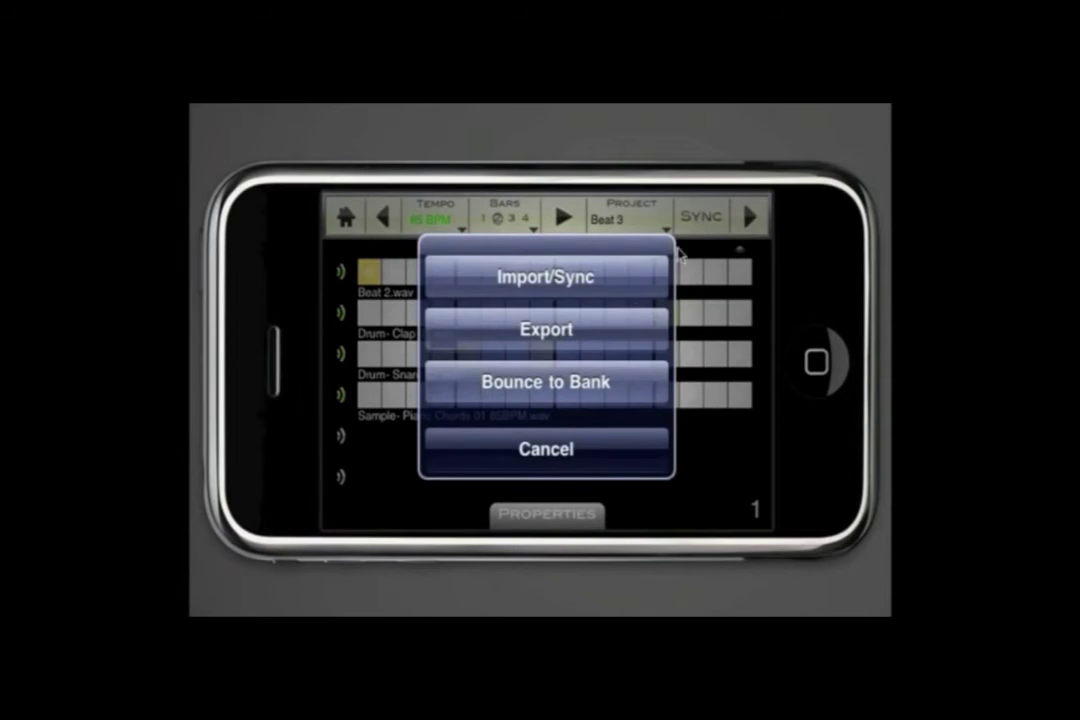
click(600, 382)
click(553, 383)
click(547, 507)
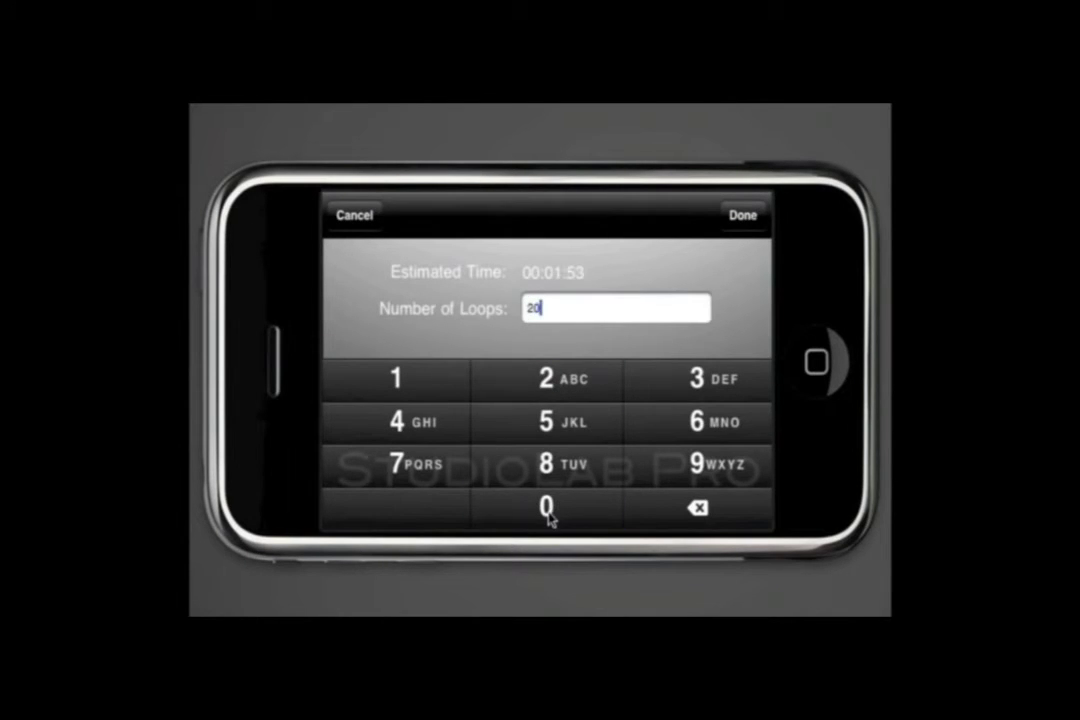
click(742, 217)
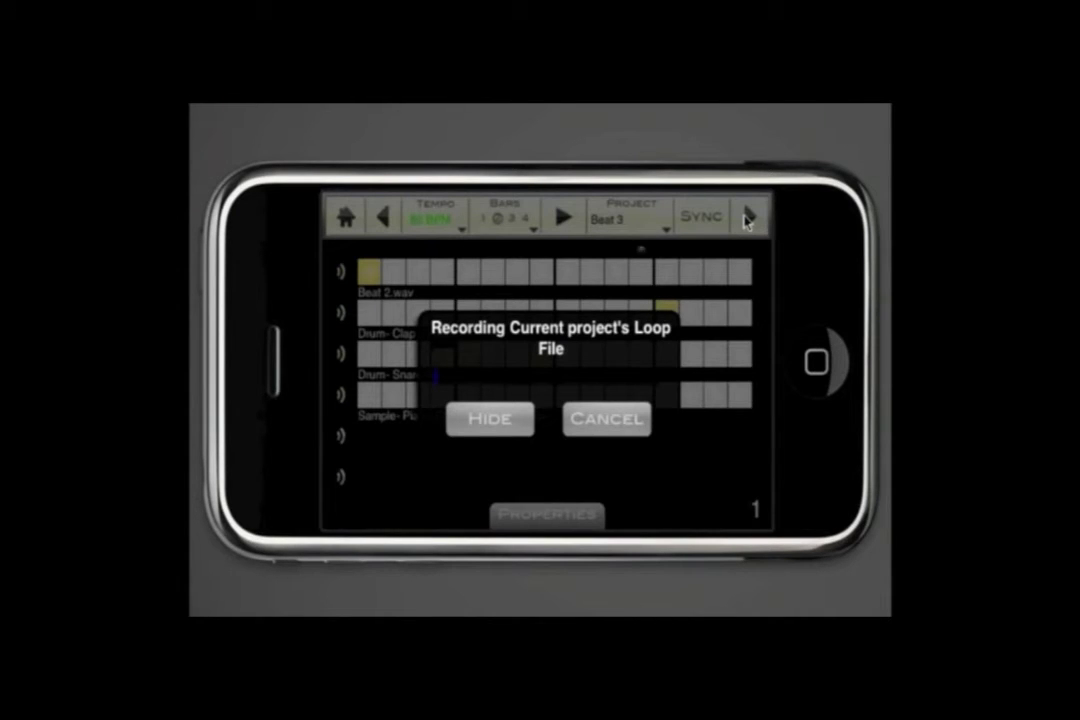
click(497, 427)
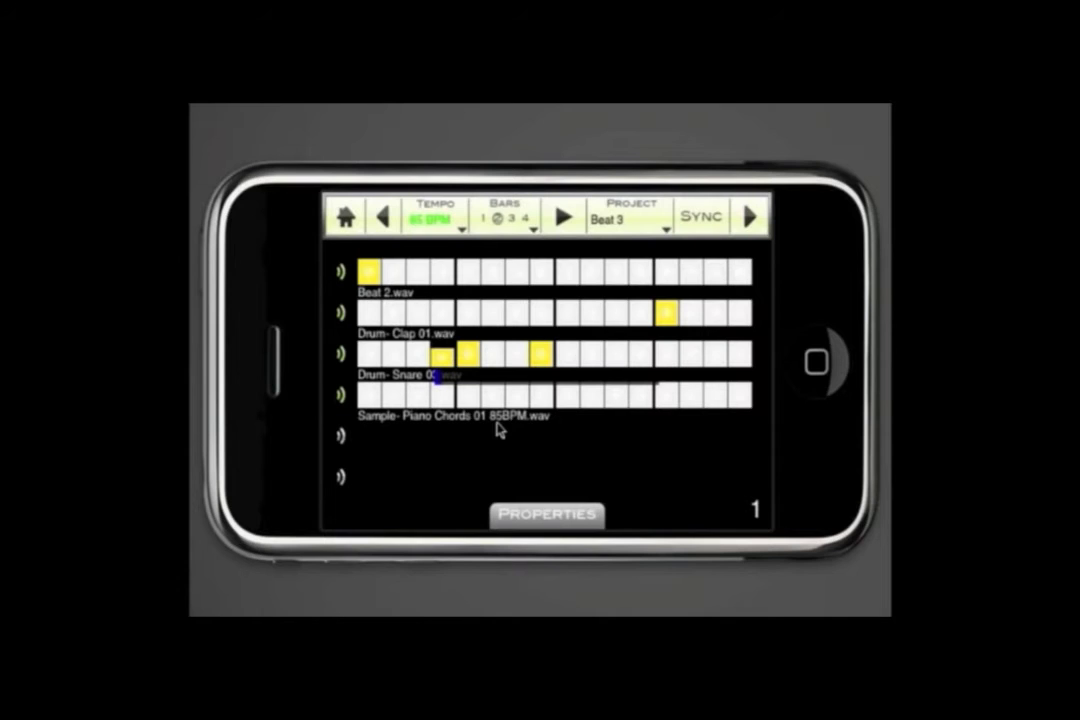
Step: Lower the Beat 2.wav track volume to near minimum and bring it back up to near maximum
click(516, 516)
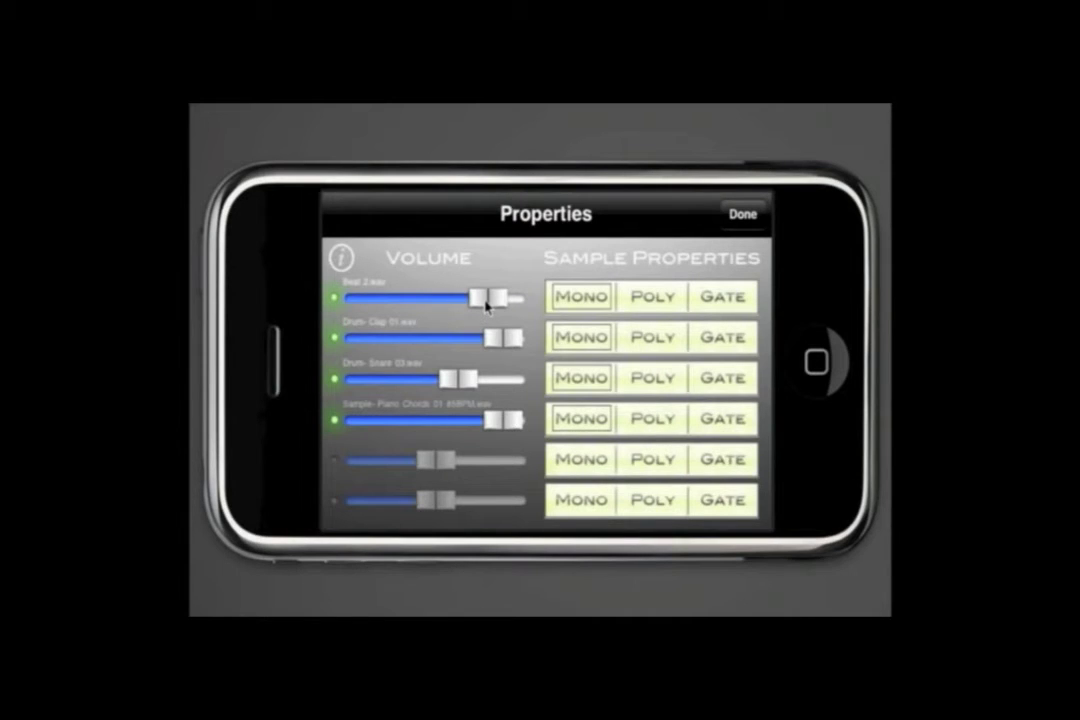
drag(487, 307, 360, 300)
drag(369, 306, 505, 317)
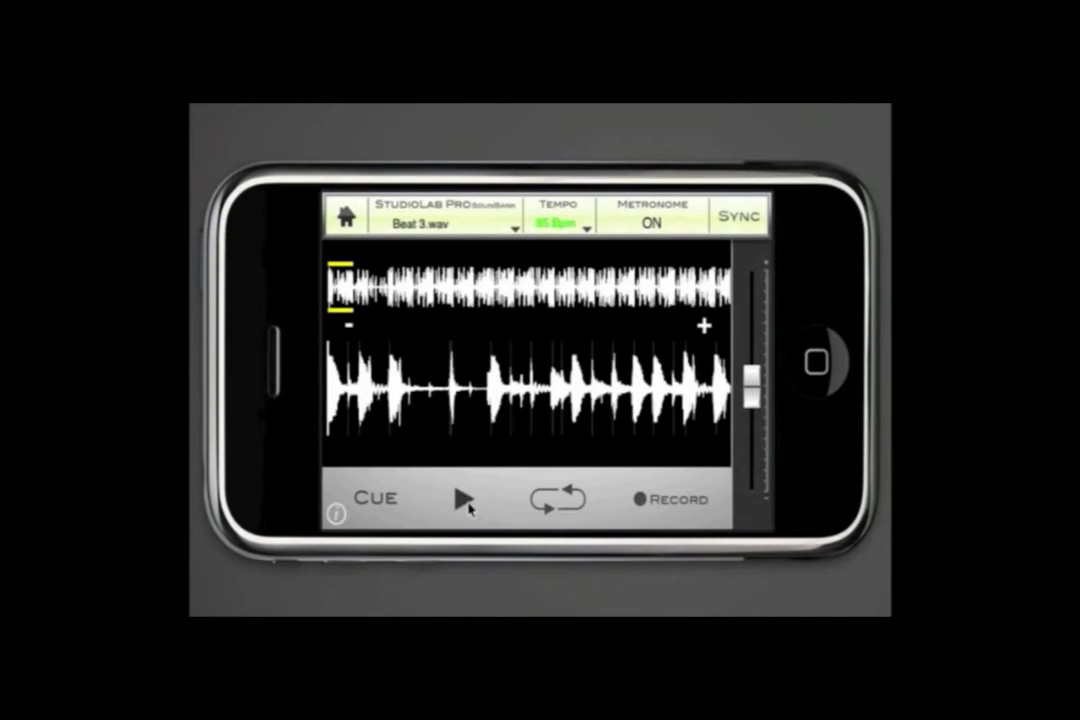
Step: Play Beat 3.wav in the sample editor while lowering its playback pitch
click(465, 500)
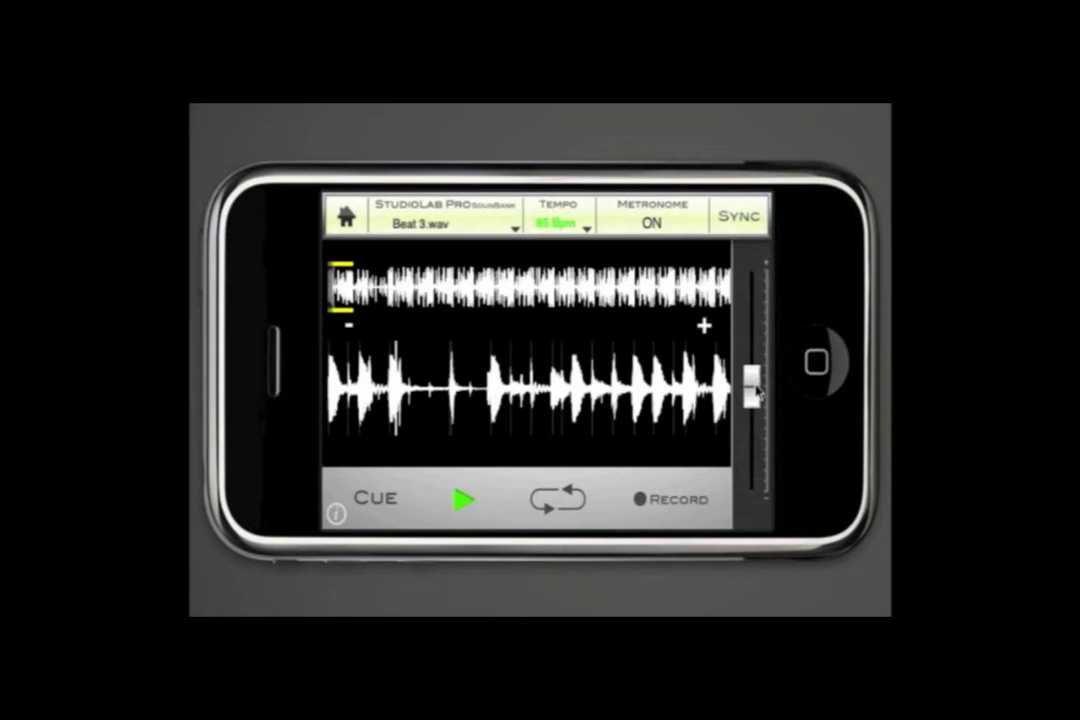
drag(752, 383, 756, 447)
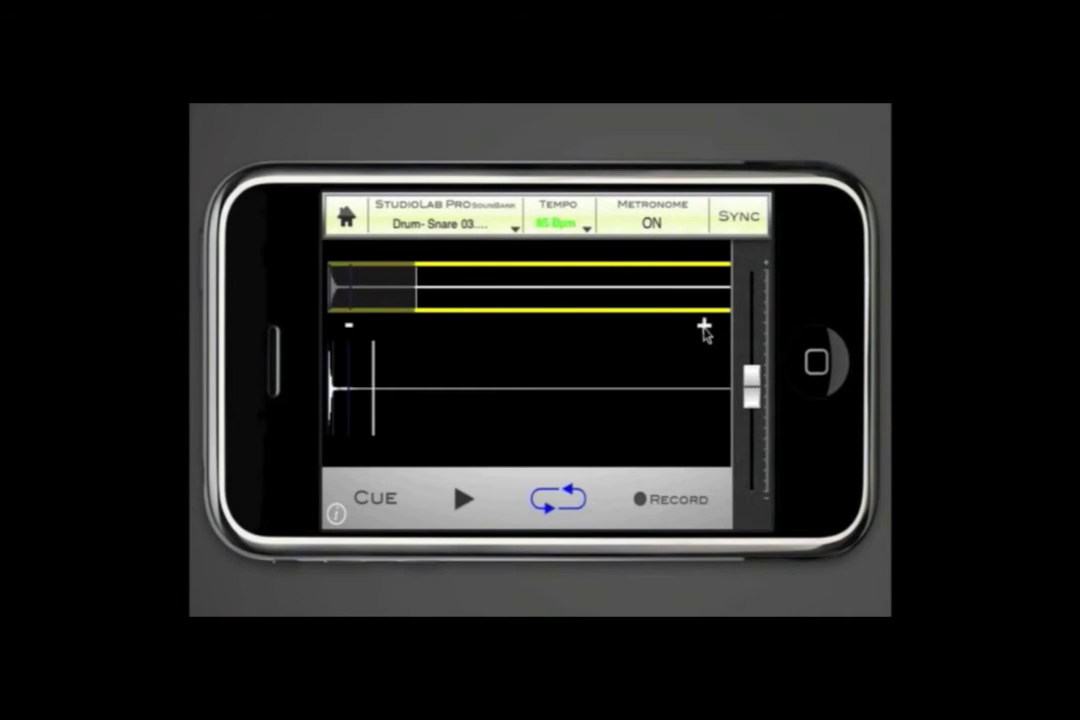
Step: Set the Drum- Snare 03 loop end just after the snare hit, and play and stop the loop
click(705, 328)
click(705, 328)
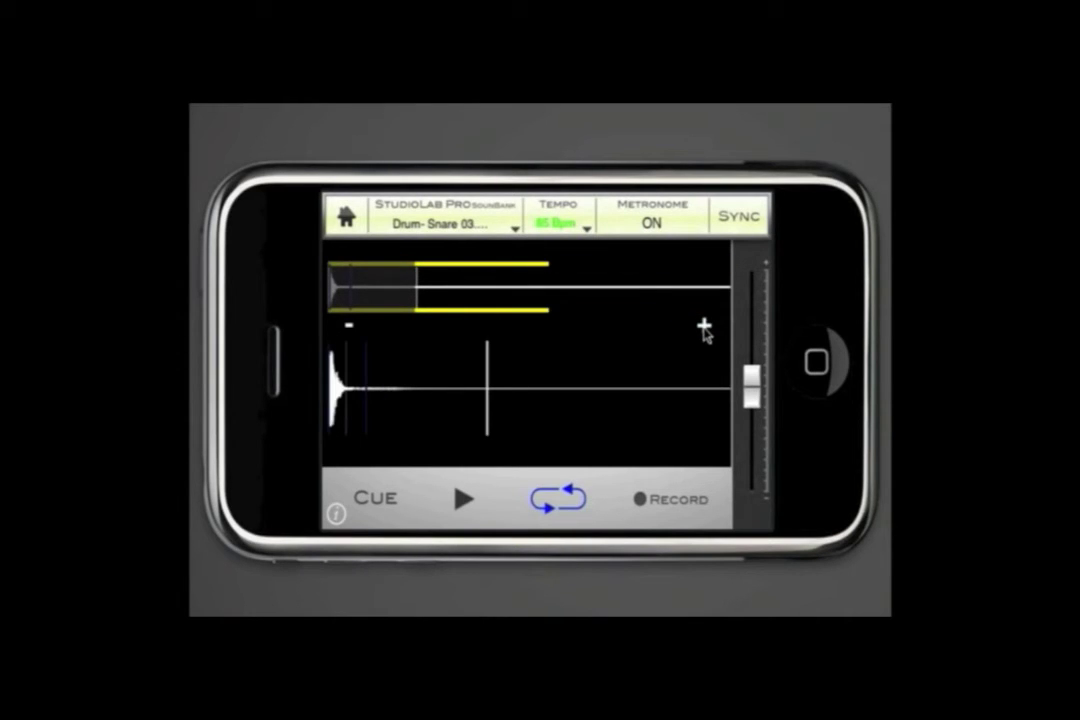
click(348, 395)
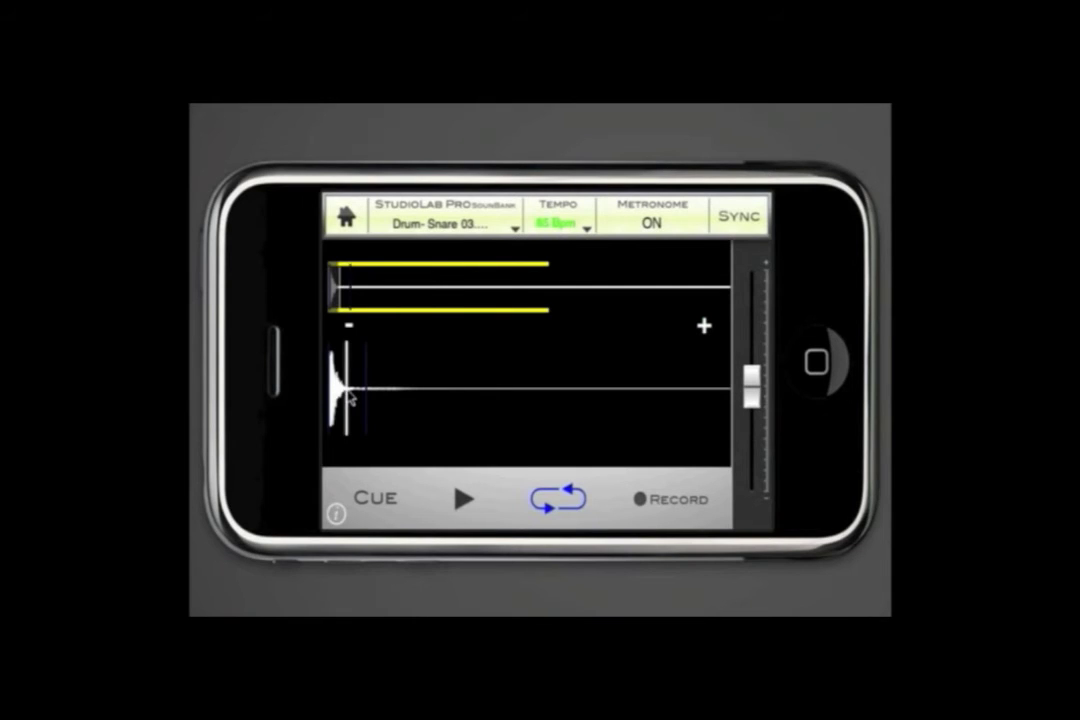
click(458, 499)
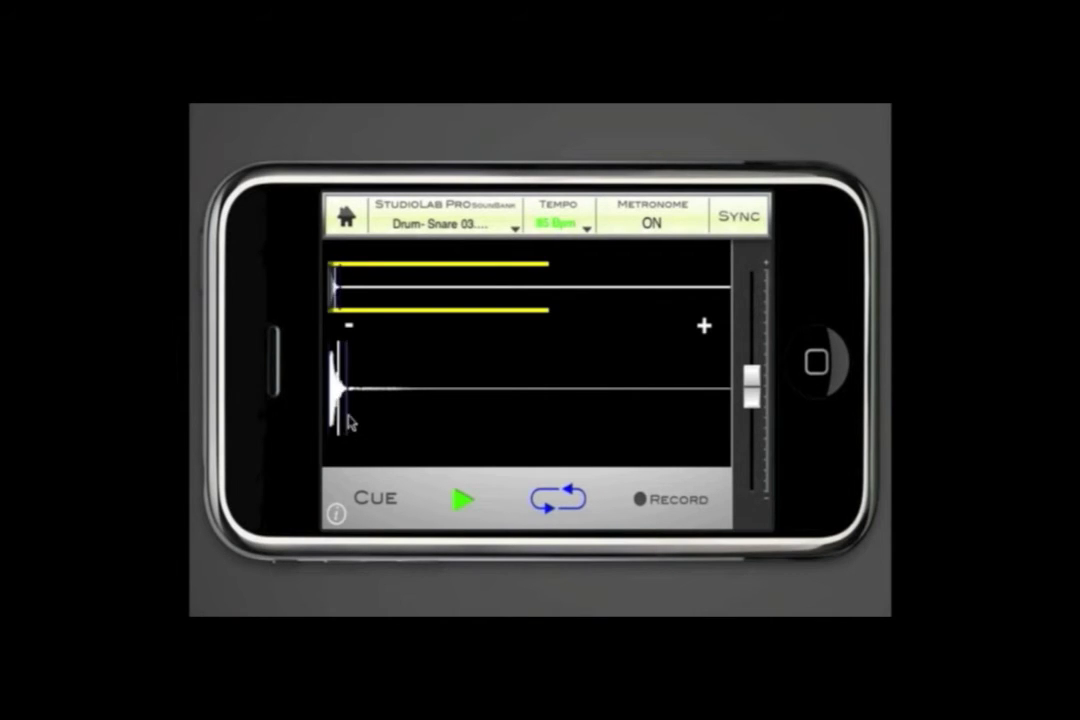
click(466, 505)
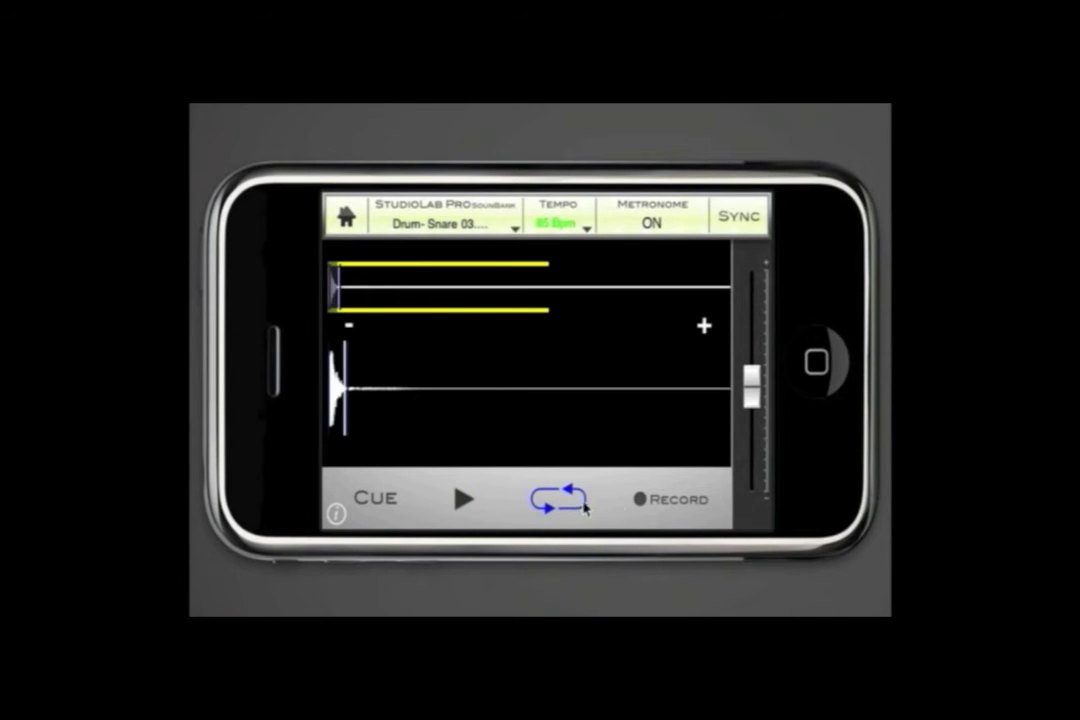
Step: Record the looping snare while lowering its playback pitch to the minimum, and stop recording
click(646, 508)
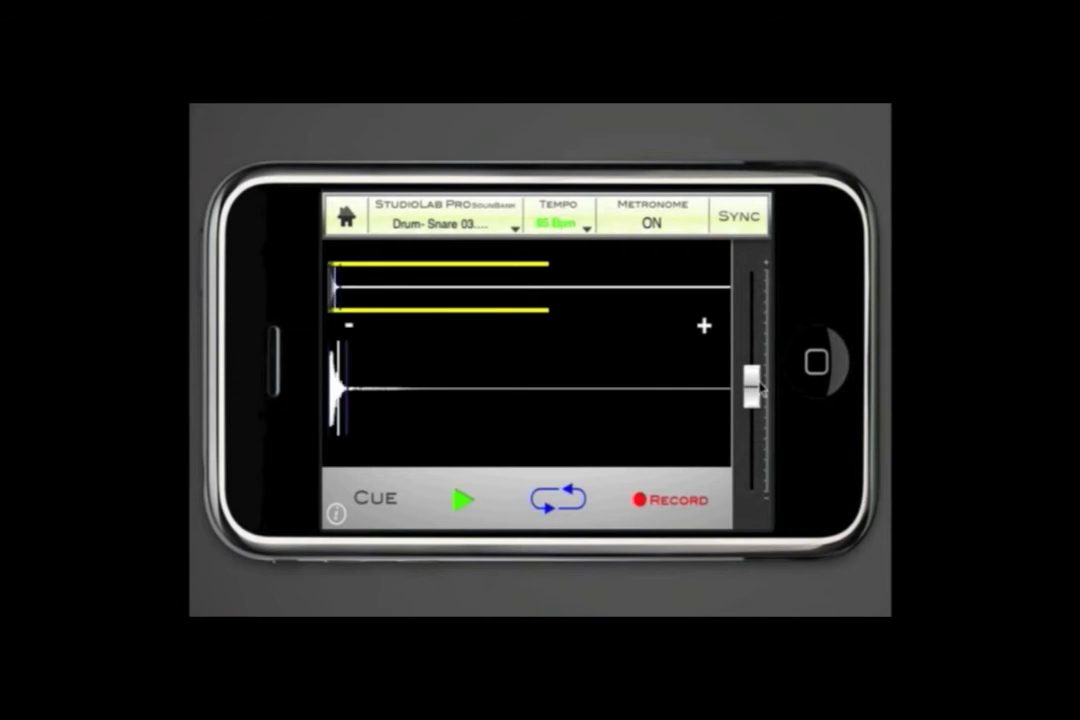
drag(752, 386, 758, 489)
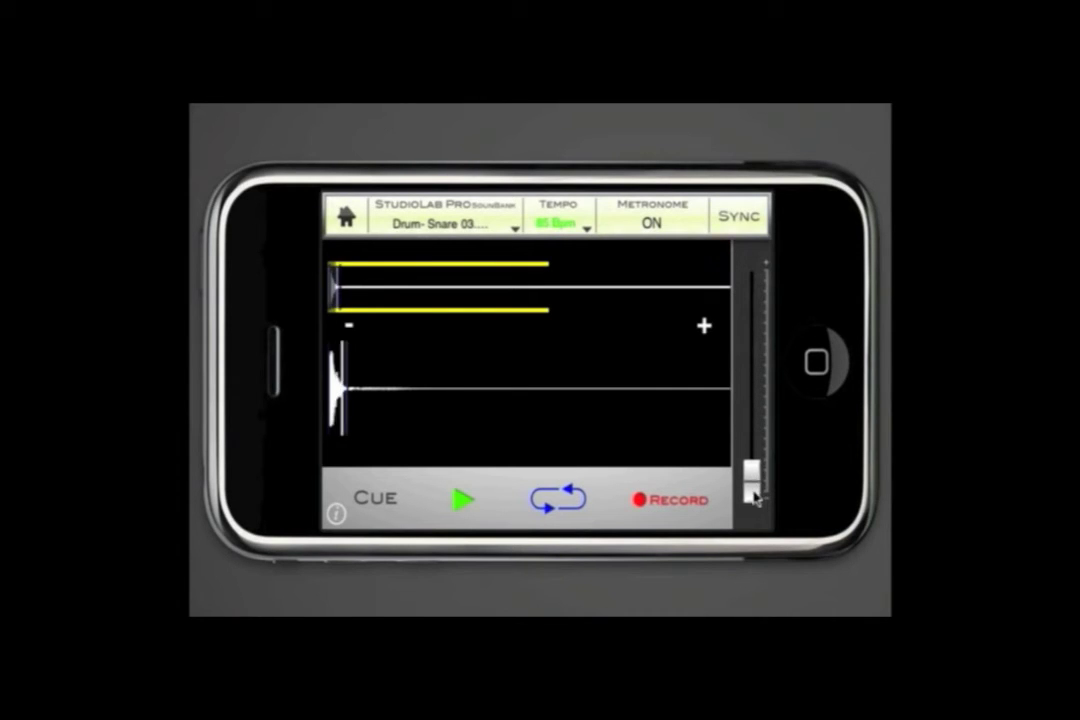
click(683, 505)
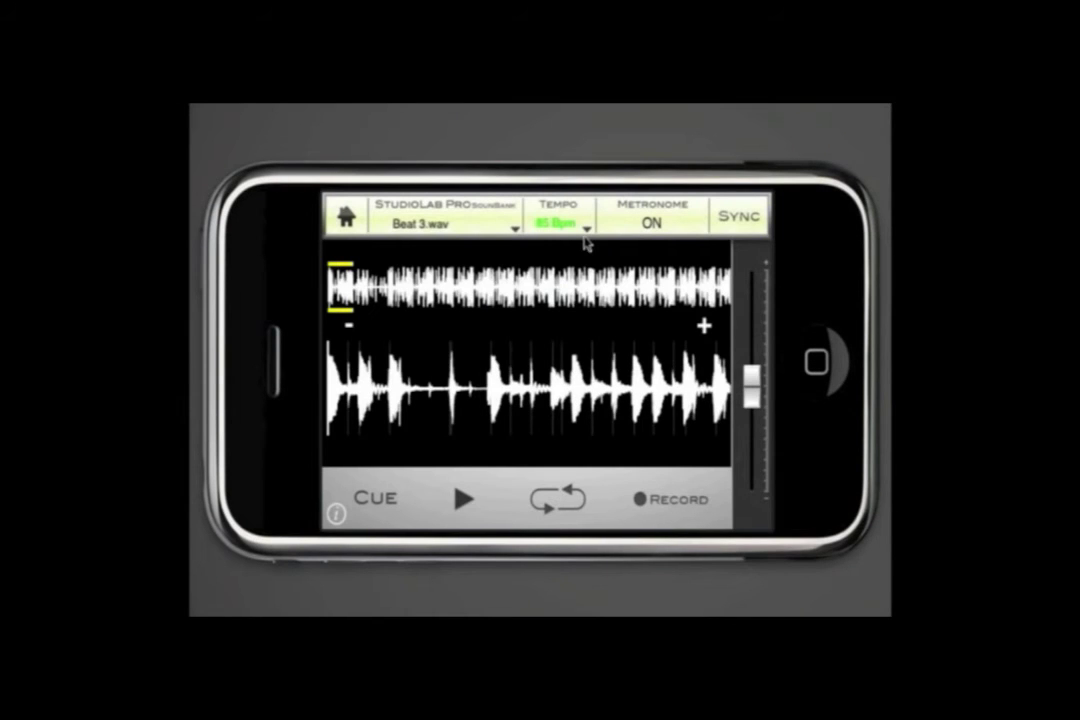
Step: Toggle the metronome setting and play the loaded sound
click(647, 224)
click(462, 503)
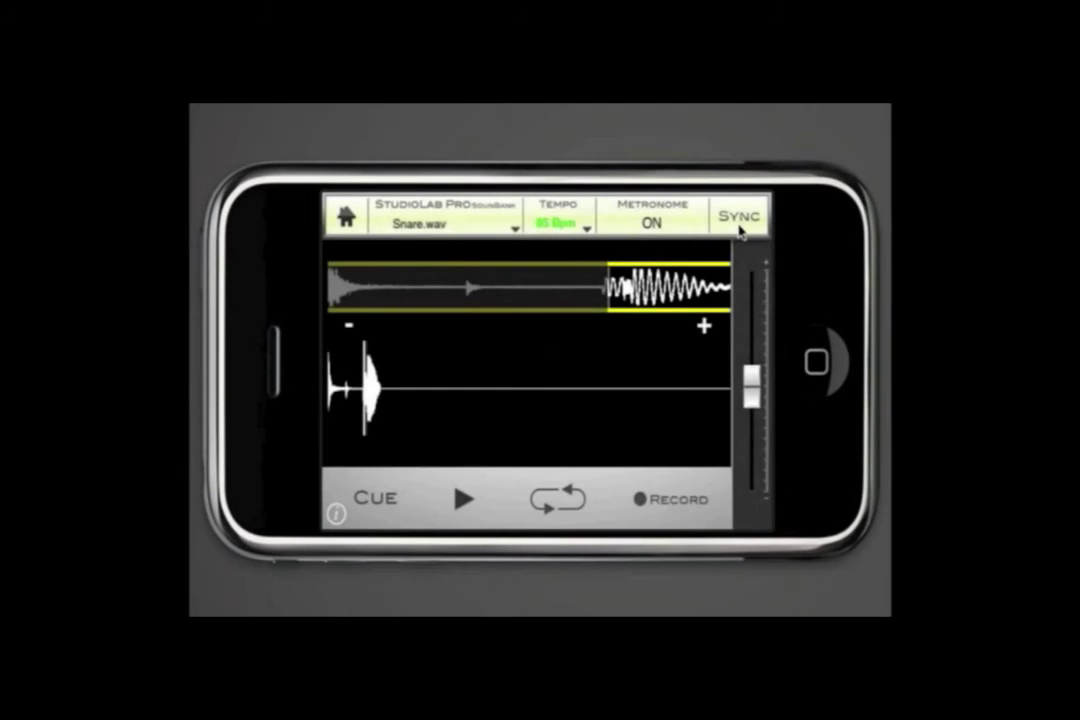
Step: Open the sync options for Snare.wav in the sample editor
click(738, 220)
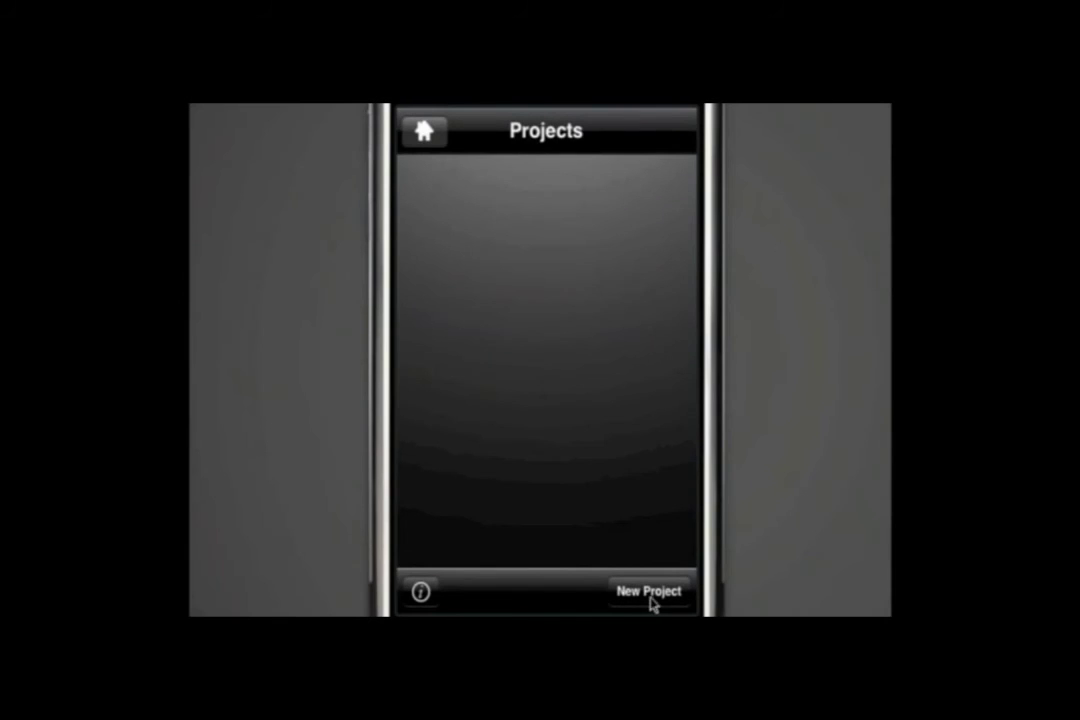
Step: Create a new project named My Rap with Beat 3.wav from the sound bank as its instrumental
click(650, 596)
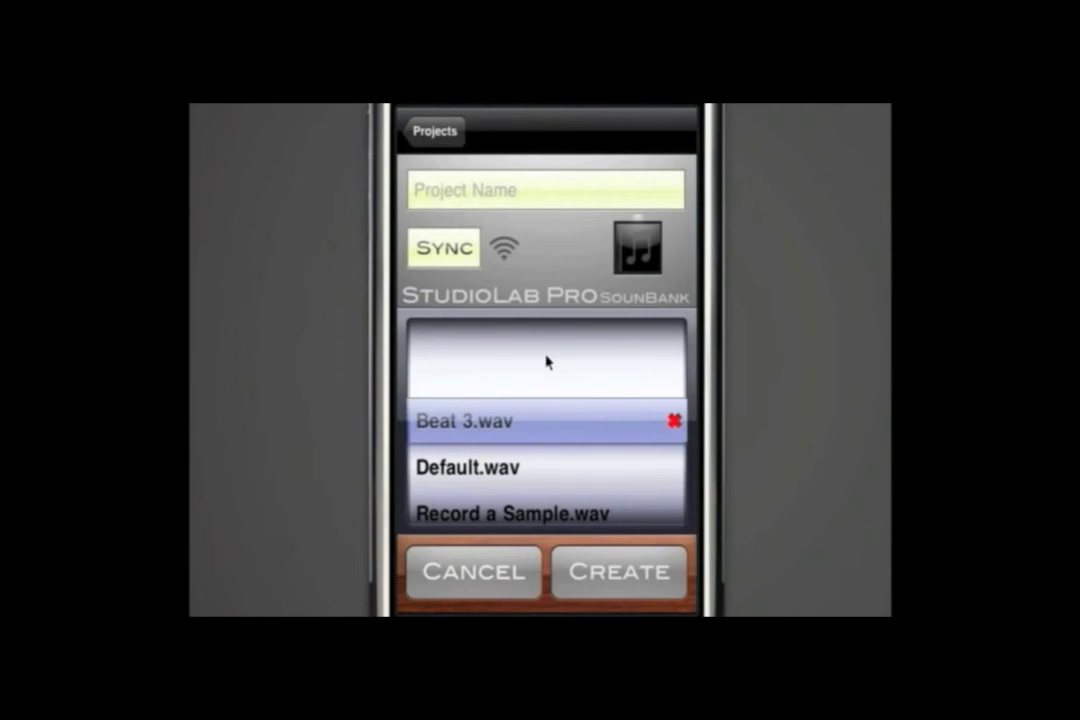
click(486, 205)
text(M)
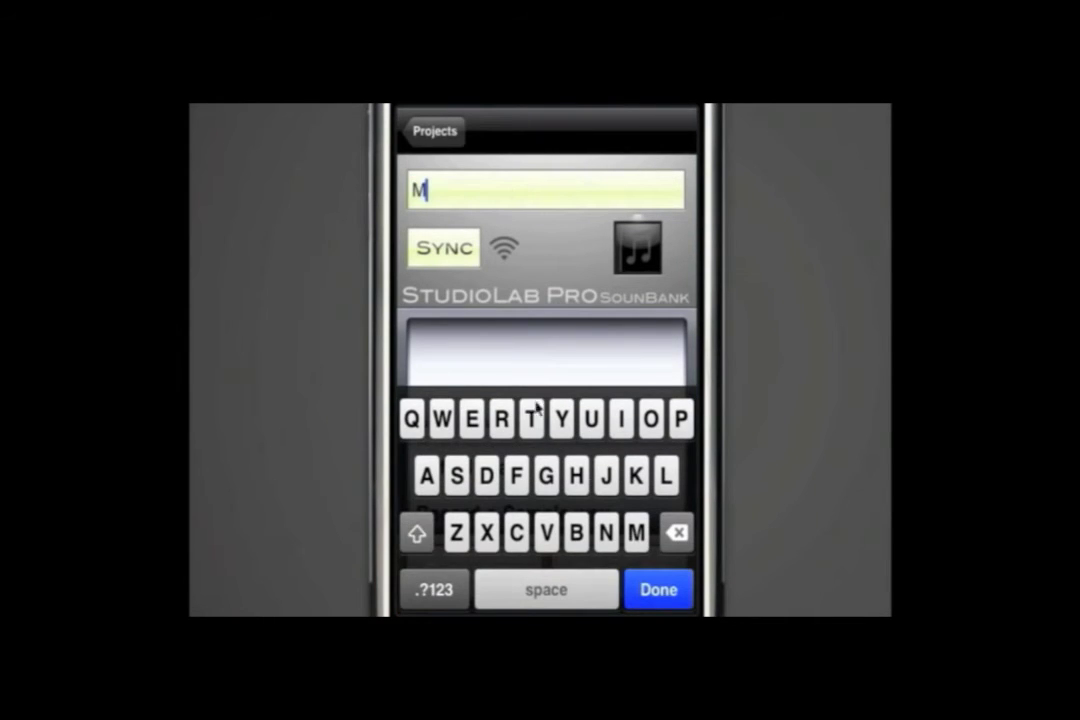
text(y )
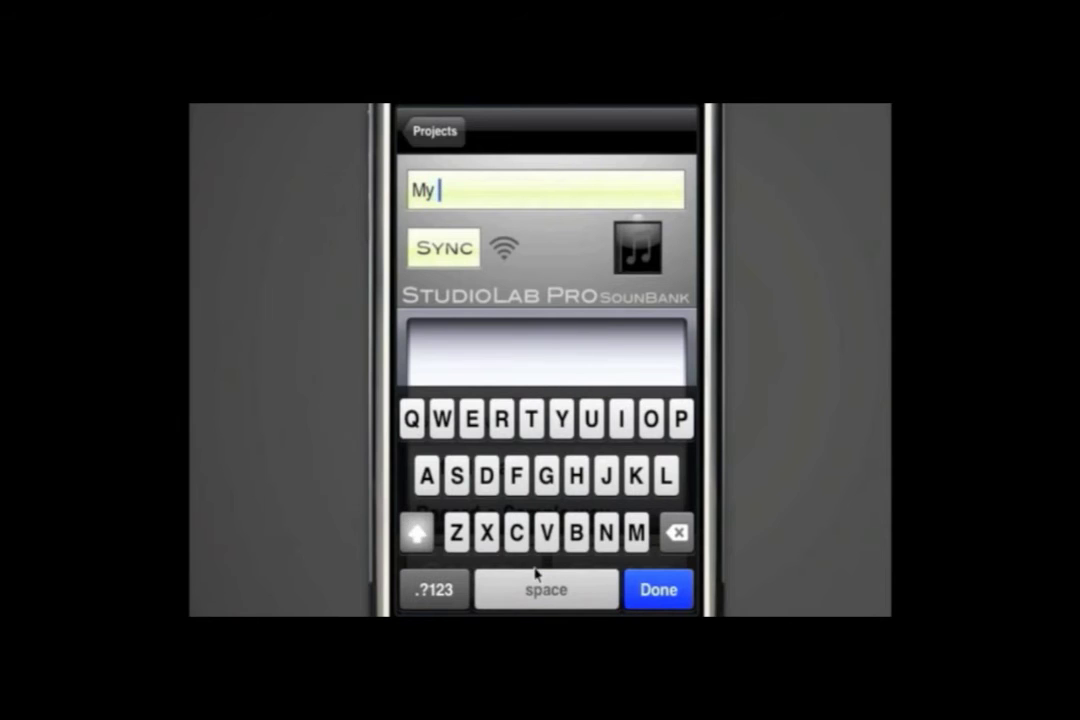
text(Ra)
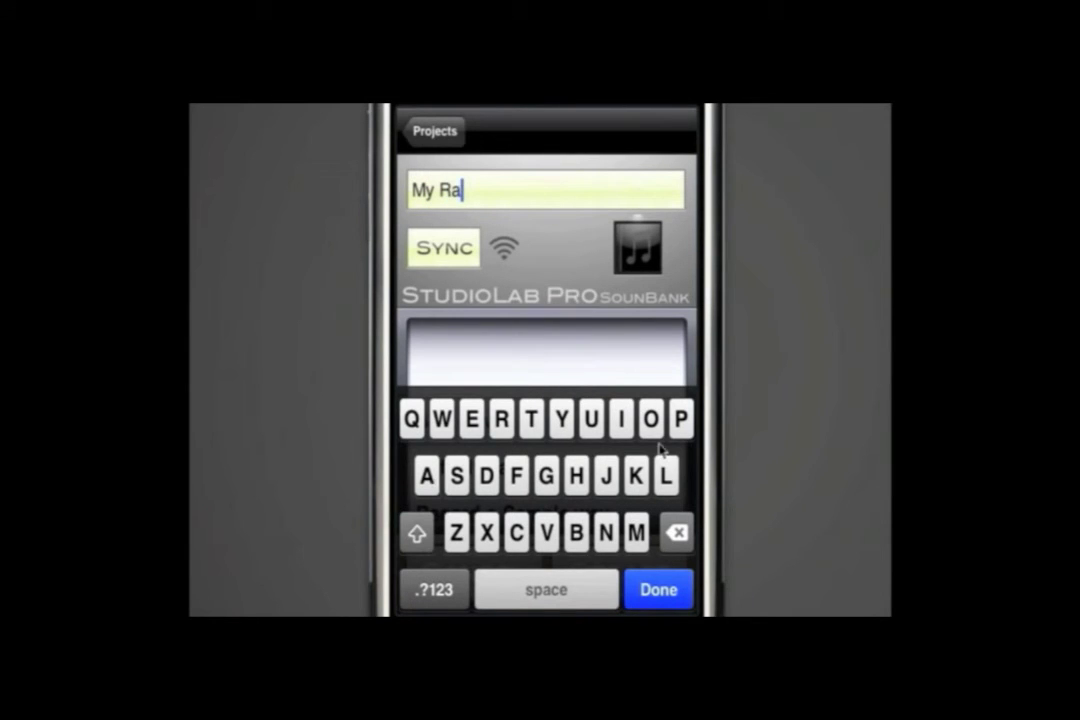
text(p)
click(670, 590)
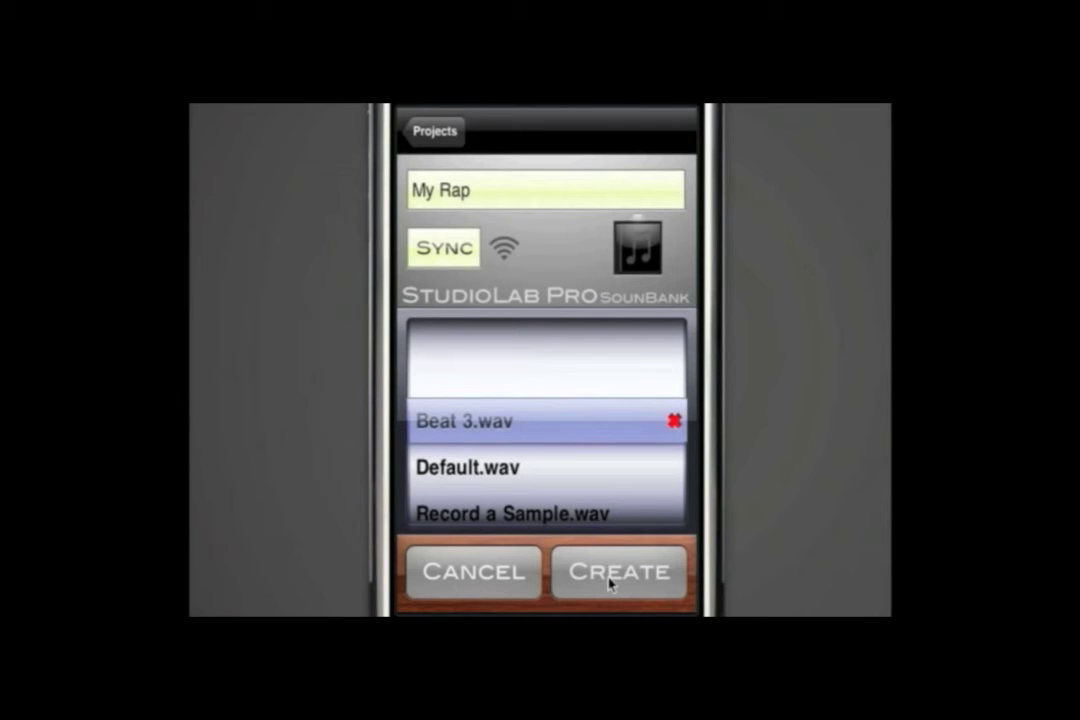
click(608, 580)
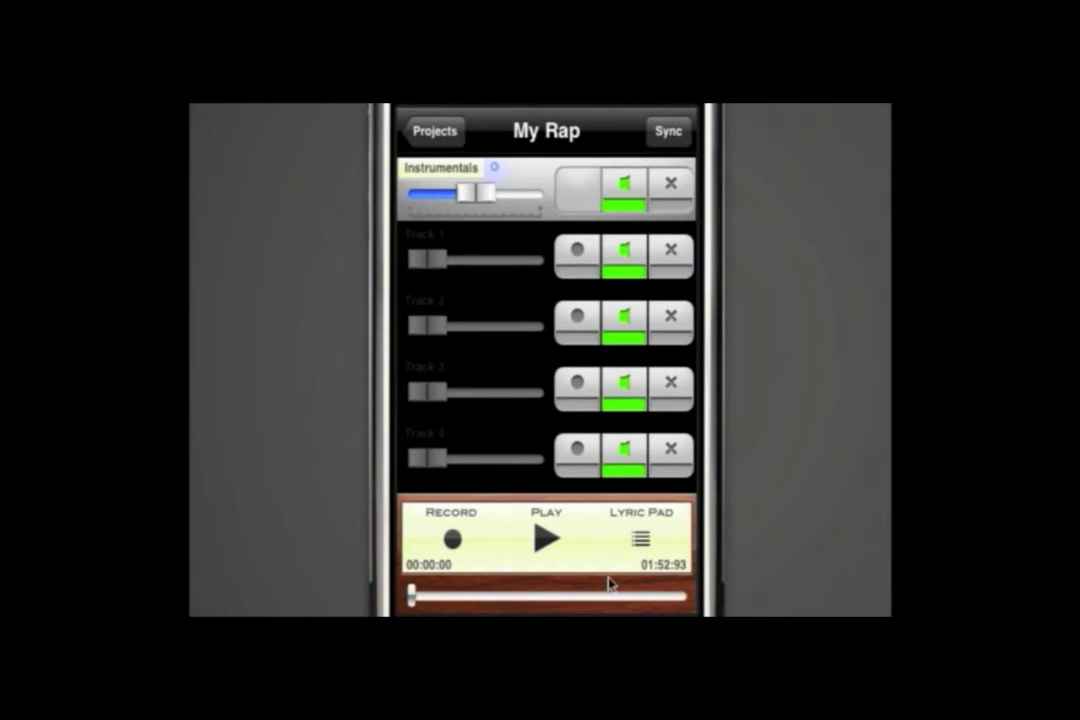
Step: Arm Track 1 of the My Rap project, record a vocal take over the instrumental, and stop recording
click(577, 252)
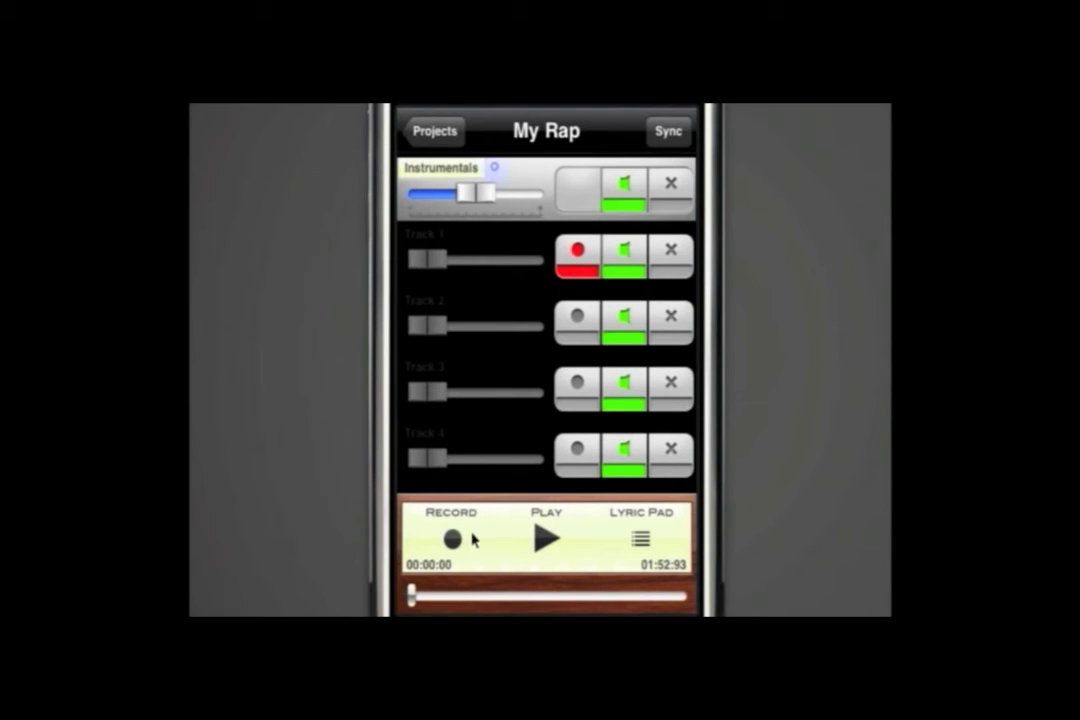
click(452, 540)
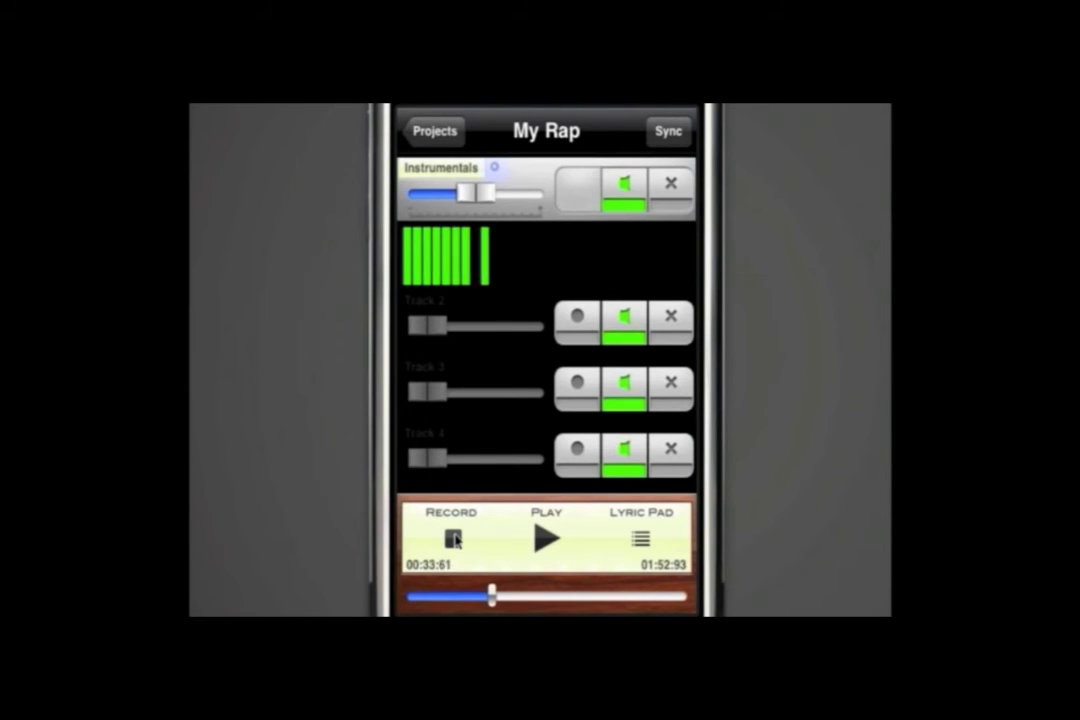
click(453, 539)
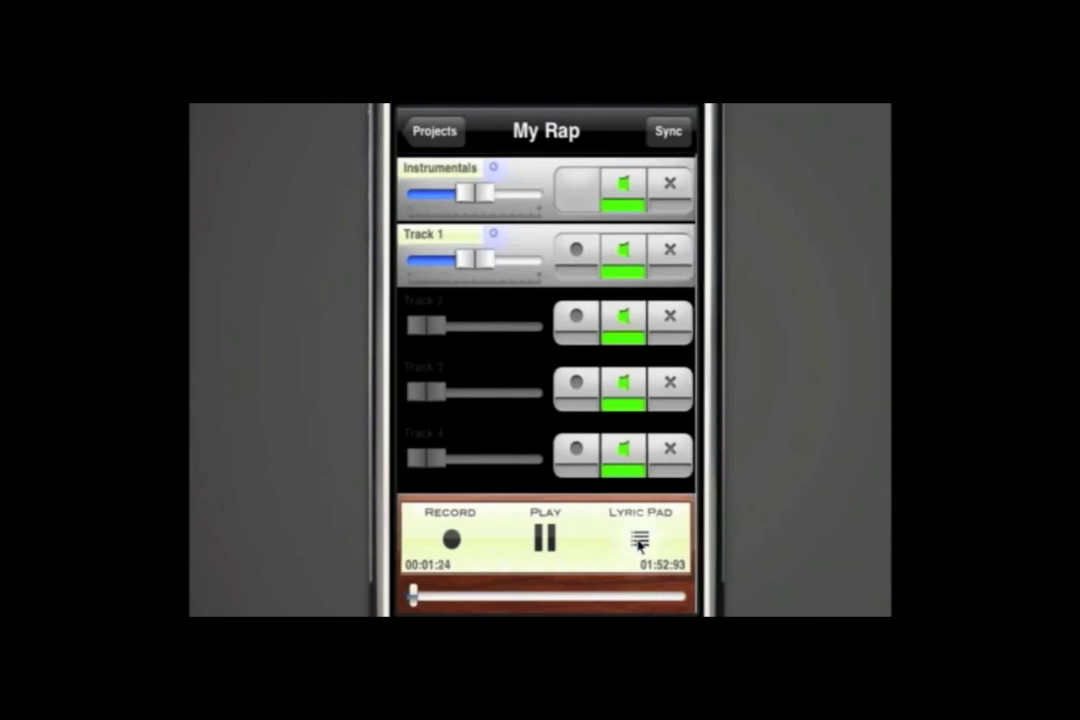
Step: Write "this is where I write my lyrics" in the My Rap lyric pad
click(640, 542)
click(487, 188)
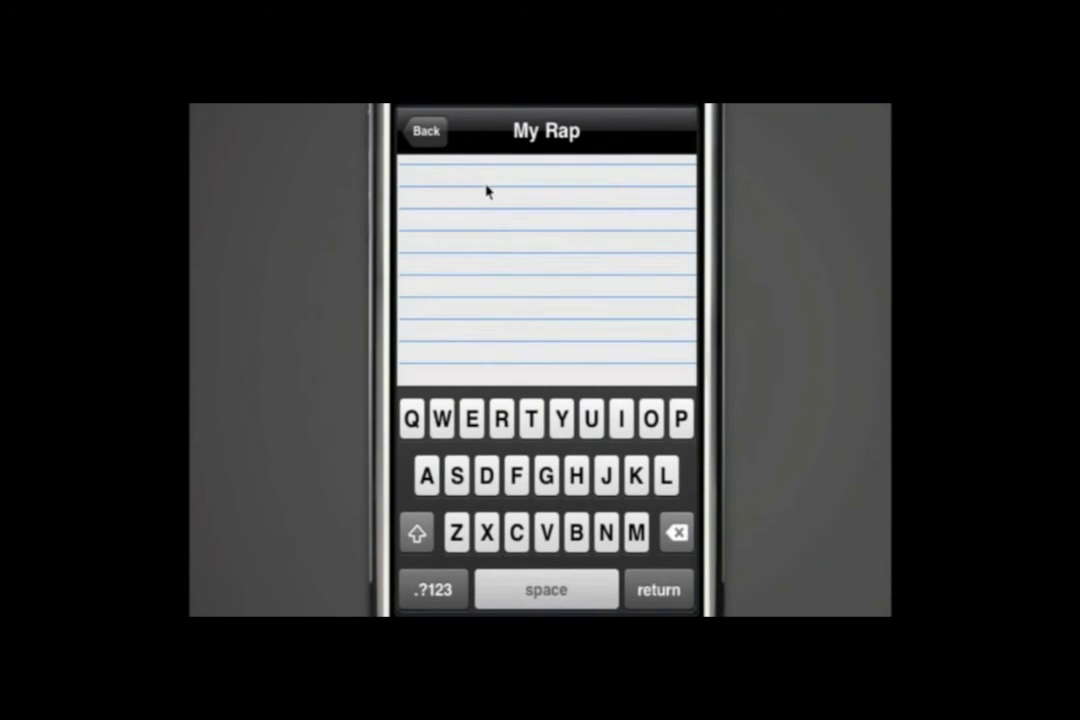
text(this is where I write )
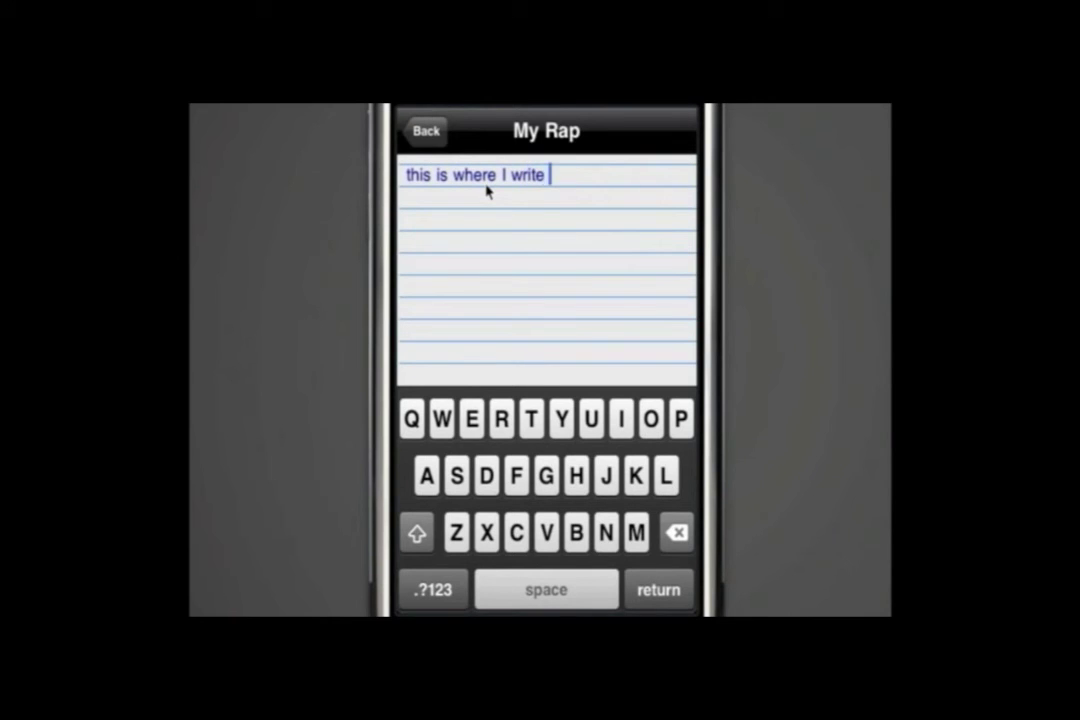
text(my lyrics)
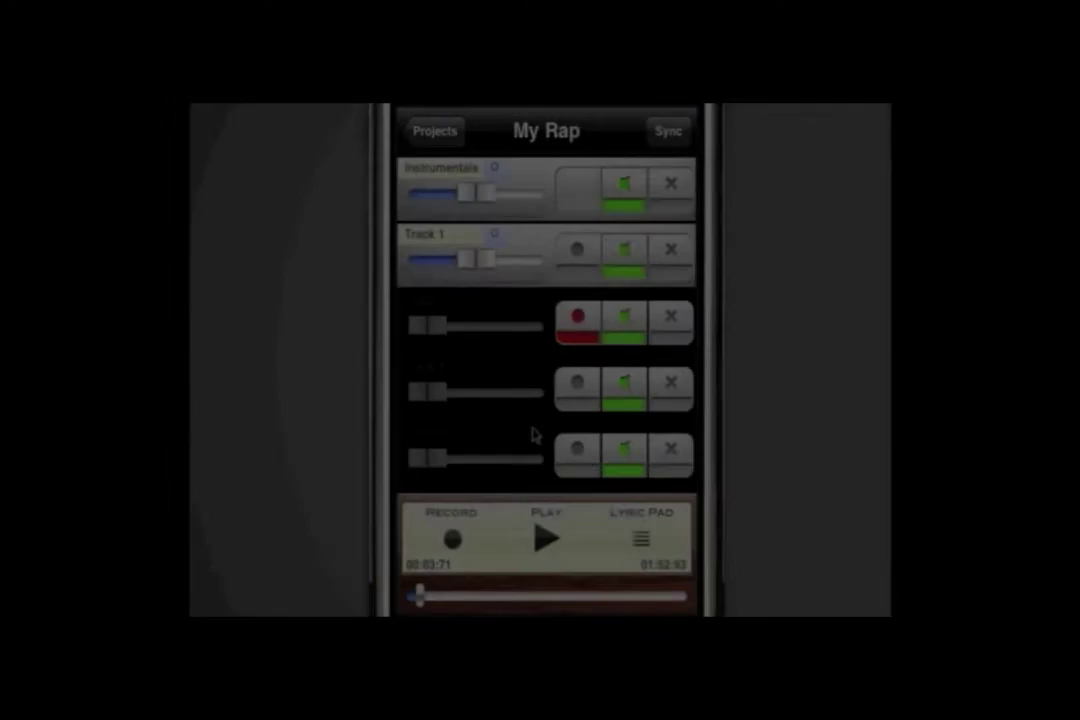
Step: Mute Track 1 of the My Rap project and clear its recording
click(626, 255)
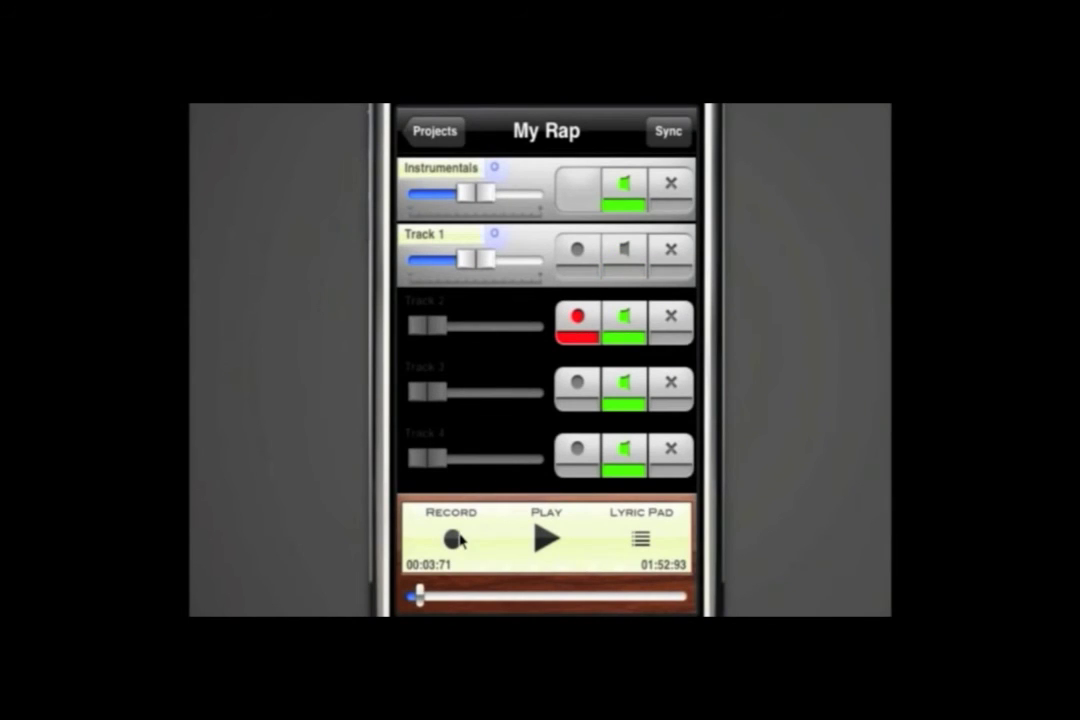
click(680, 255)
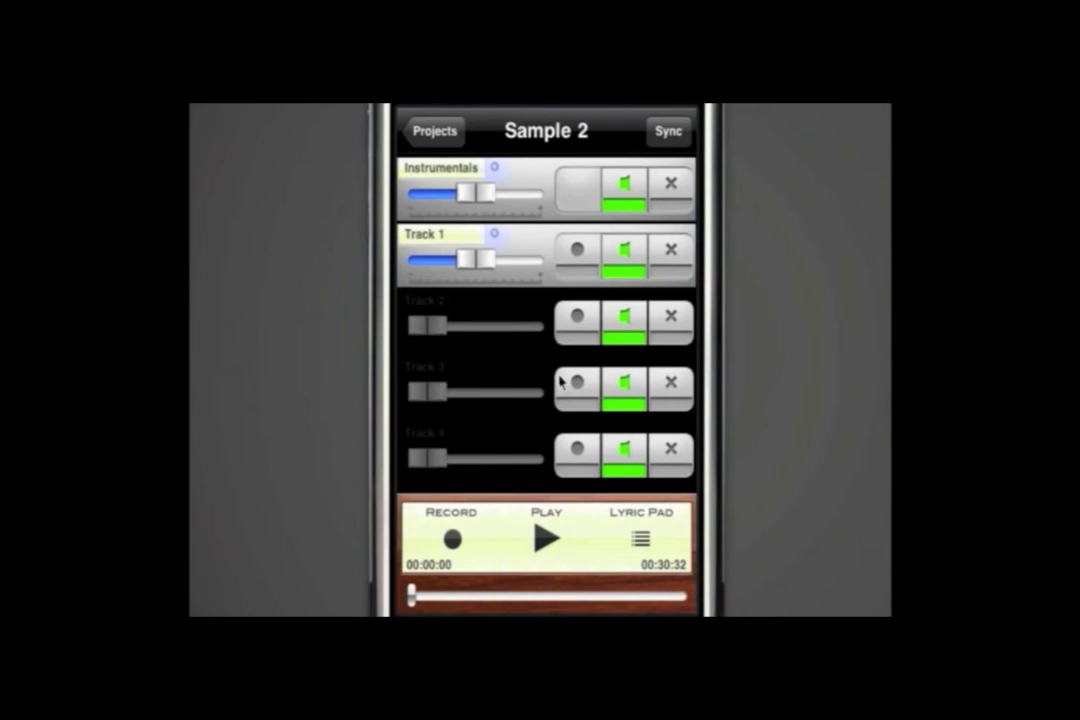
Step: Open the sync options of the Sample 2 project
click(666, 132)
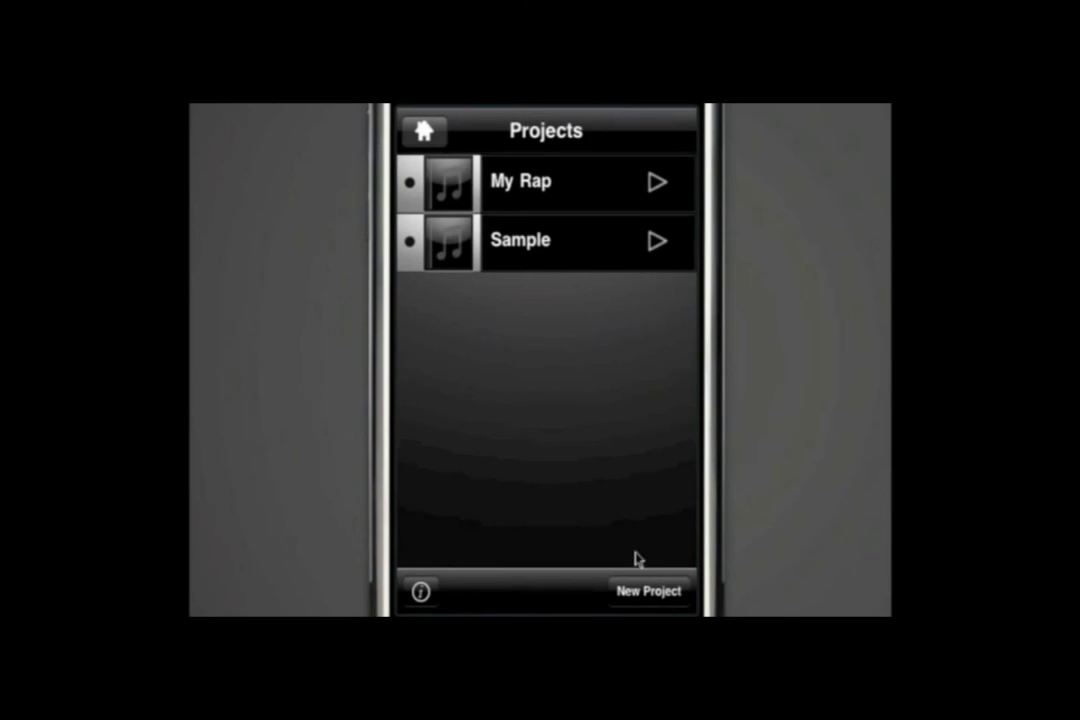
Step: Create a new project named Sample 2 with Record a Sample.wav from the sound bank
click(636, 591)
drag(566, 537, 559, 470)
click(495, 200)
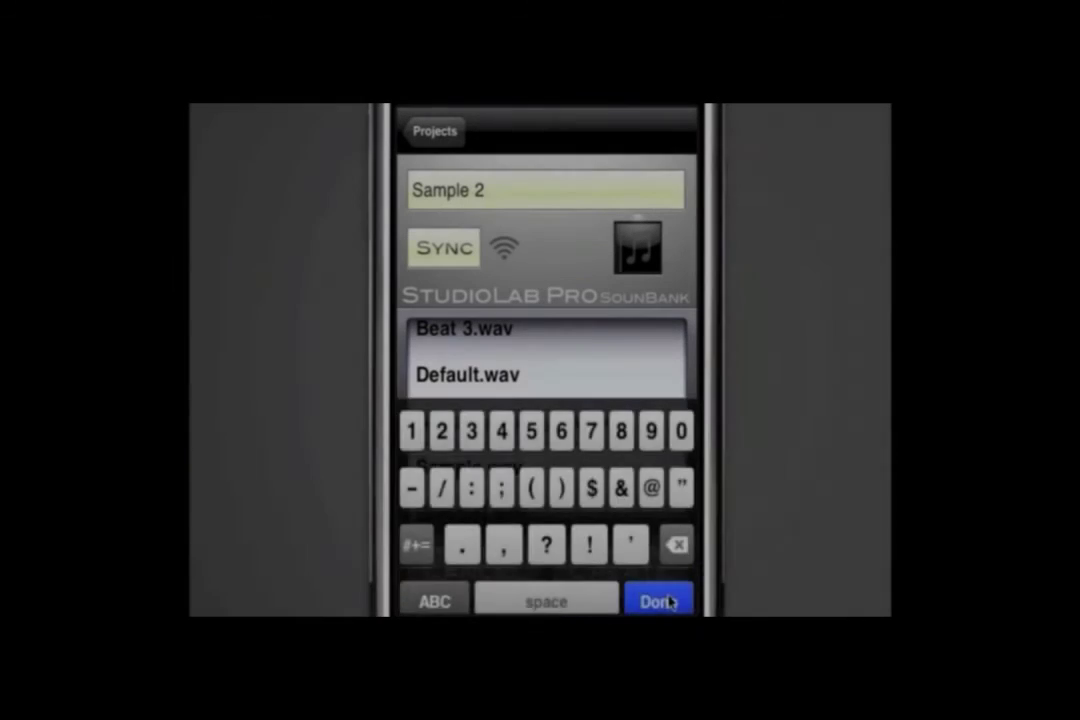
click(651, 596)
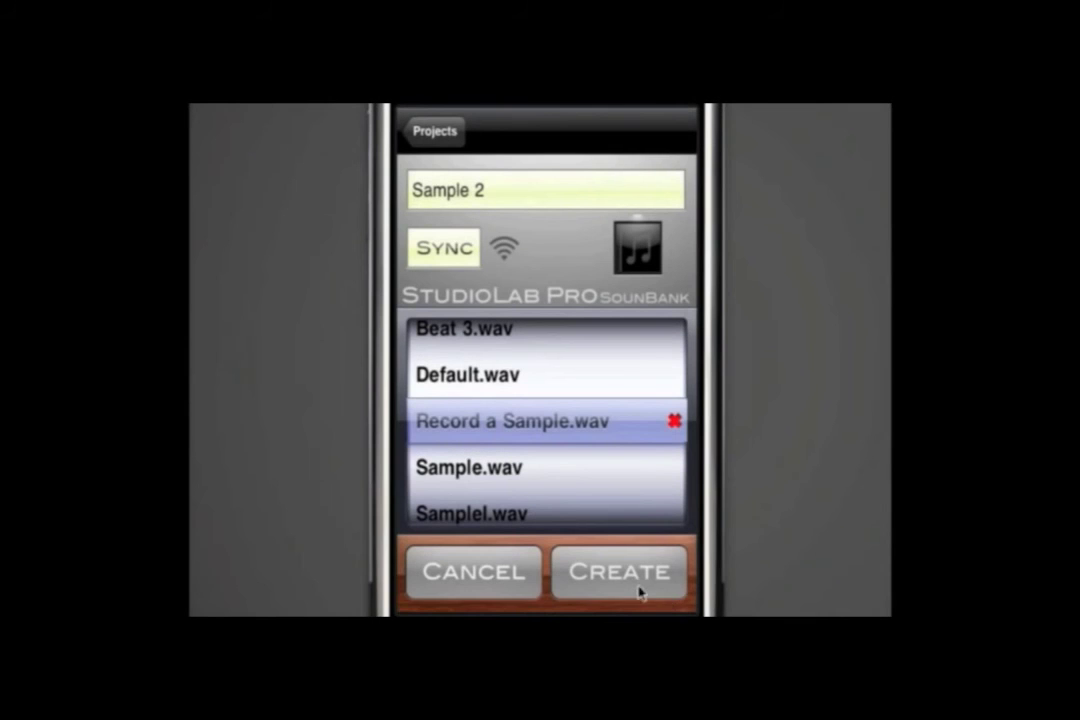
click(620, 575)
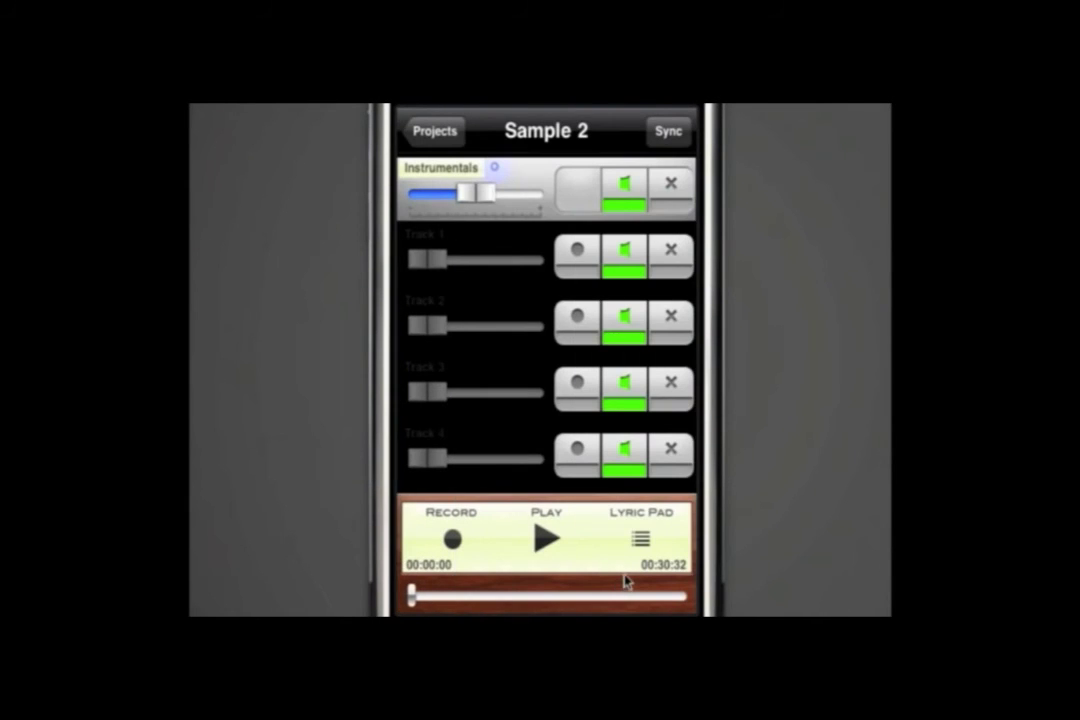
Step: Record a take on Track 1 of the Sample 2 project, stop recording, and rewind to the start
click(580, 255)
click(452, 539)
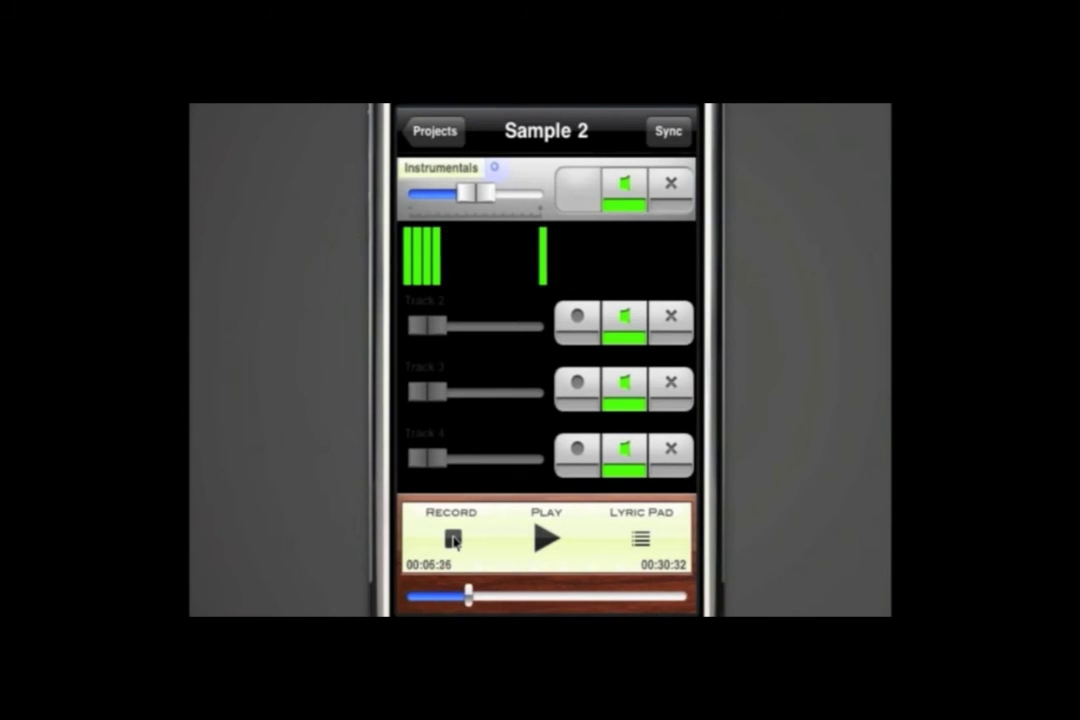
click(452, 539)
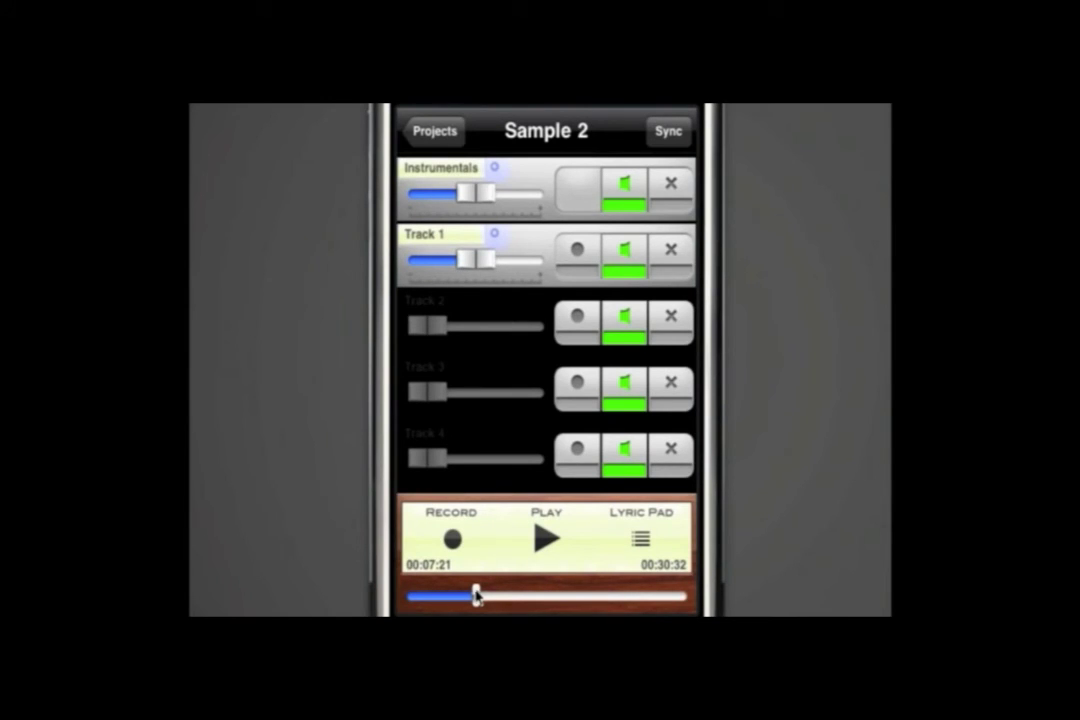
drag(476, 597, 390, 594)
Step: Bounce the Sample 2 project to the sound bank and return to the project list
click(666, 132)
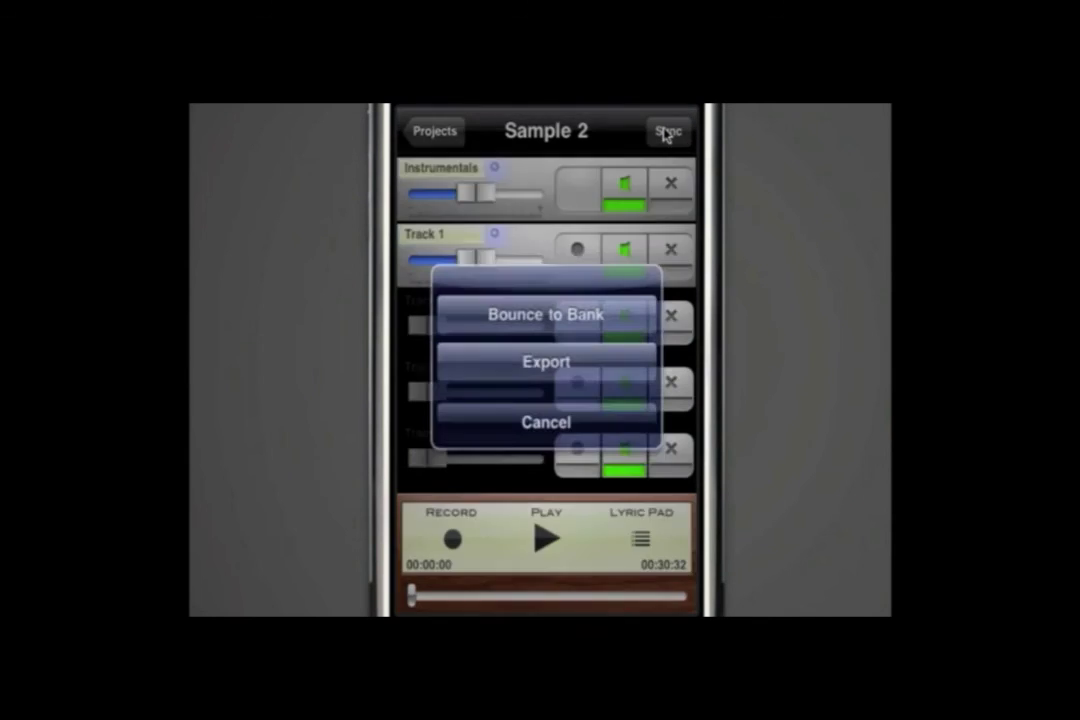
click(575, 314)
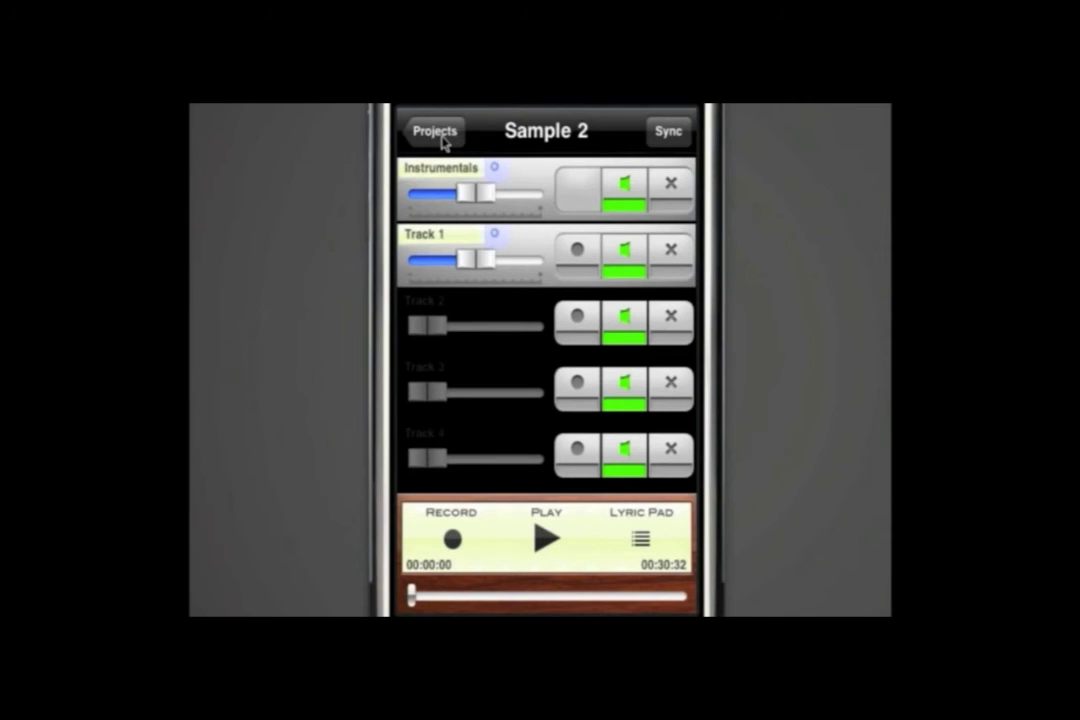
click(440, 136)
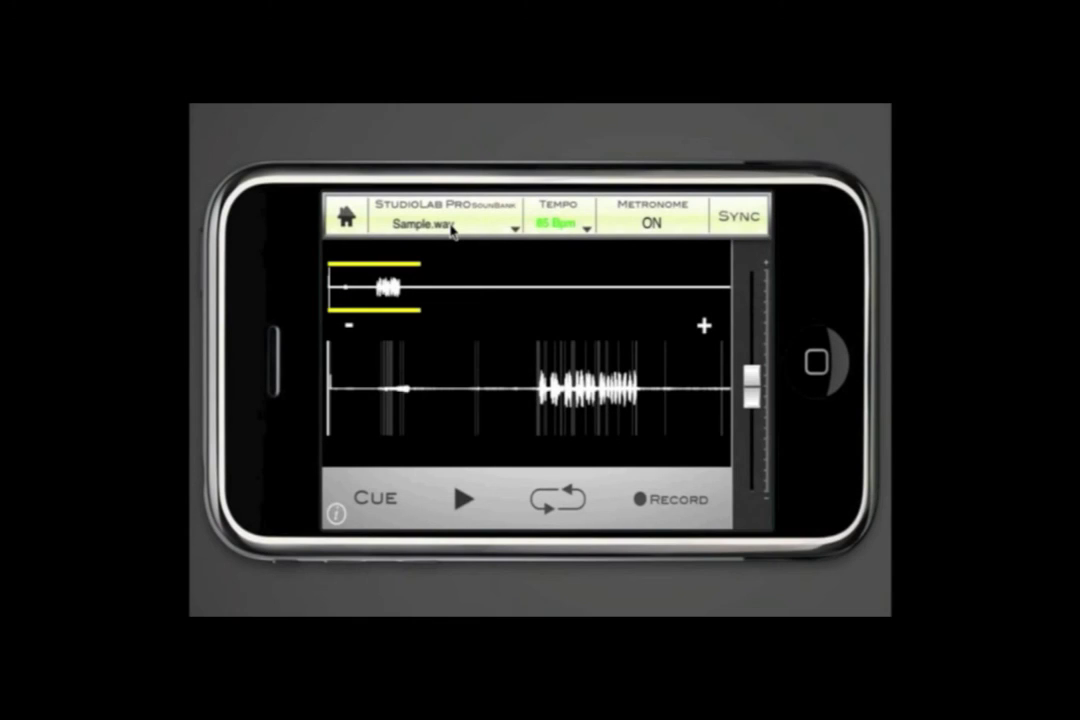
Step: Load Sample 2.wav from the sound bank into the sample editor, and play and stop it
click(451, 230)
drag(451, 245, 453, 424)
click(445, 292)
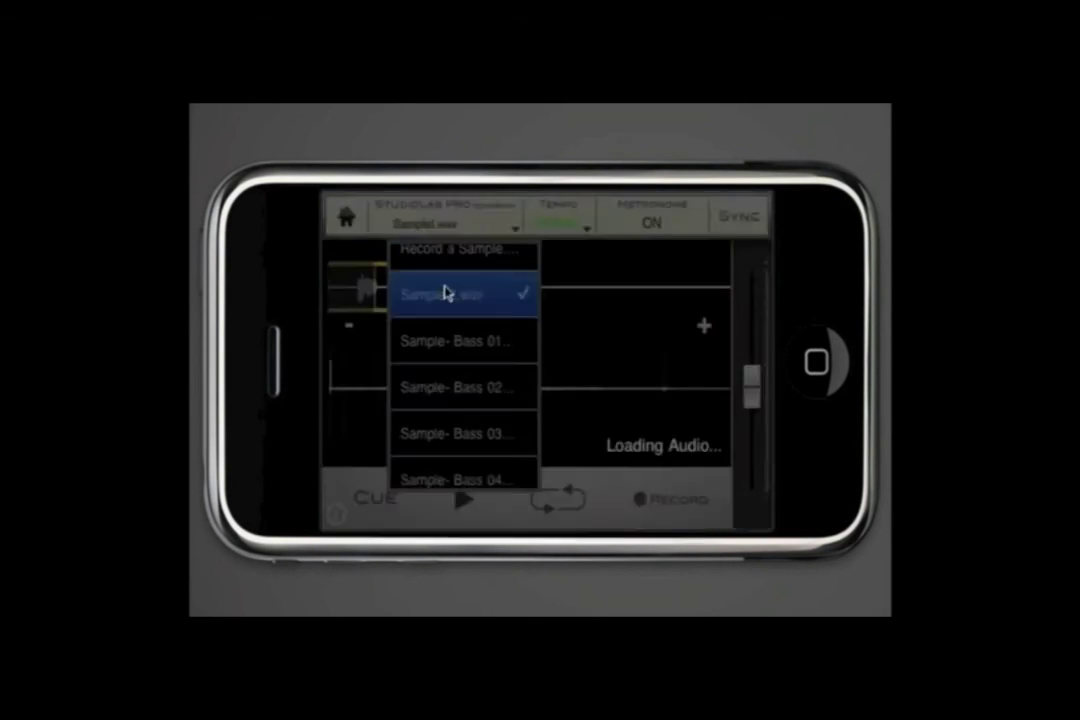
click(462, 499)
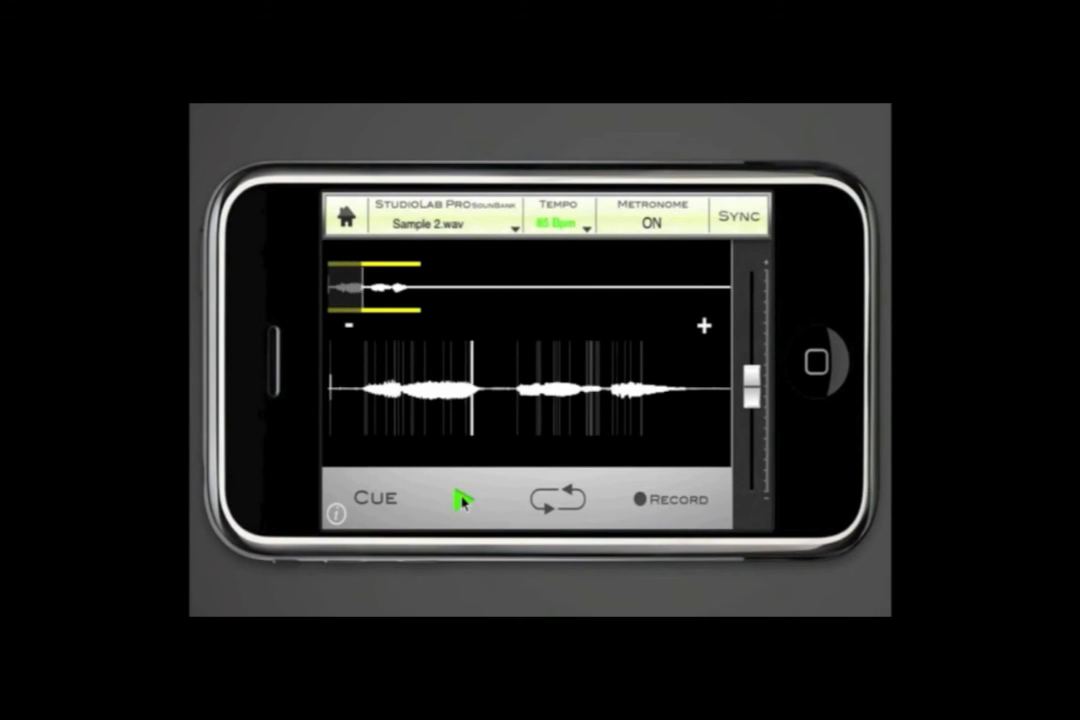
click(462, 499)
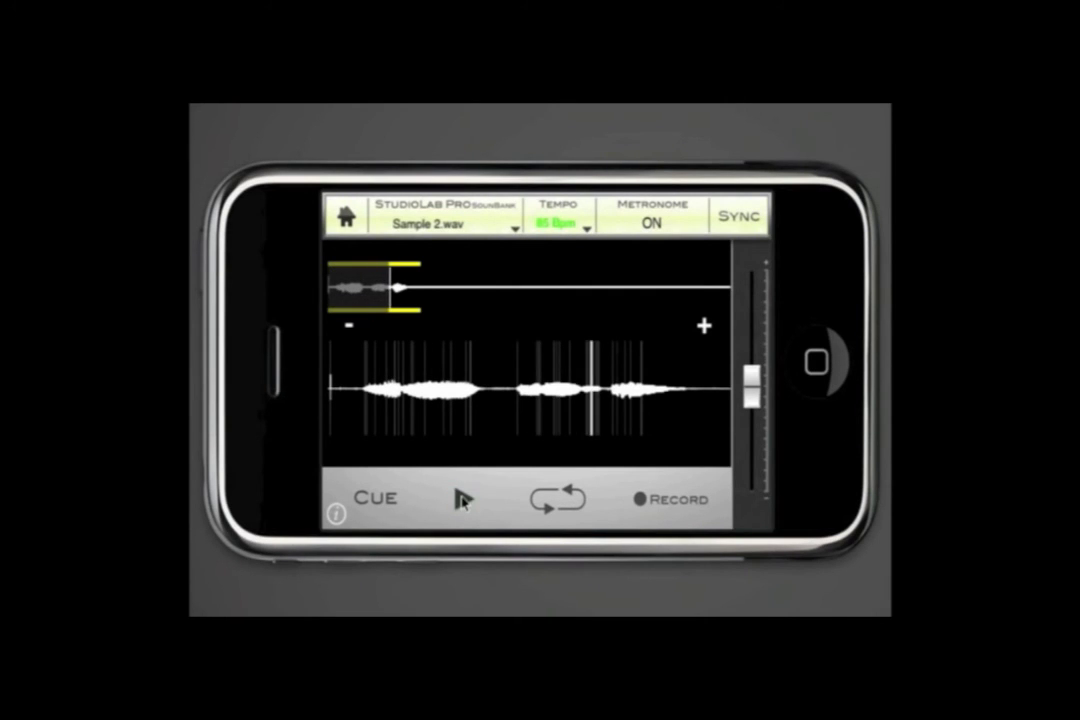
Step: Add a cue point to the Sample 2.wav waveform in cue mode, leave cue mode, and play and stop the sample
click(375, 499)
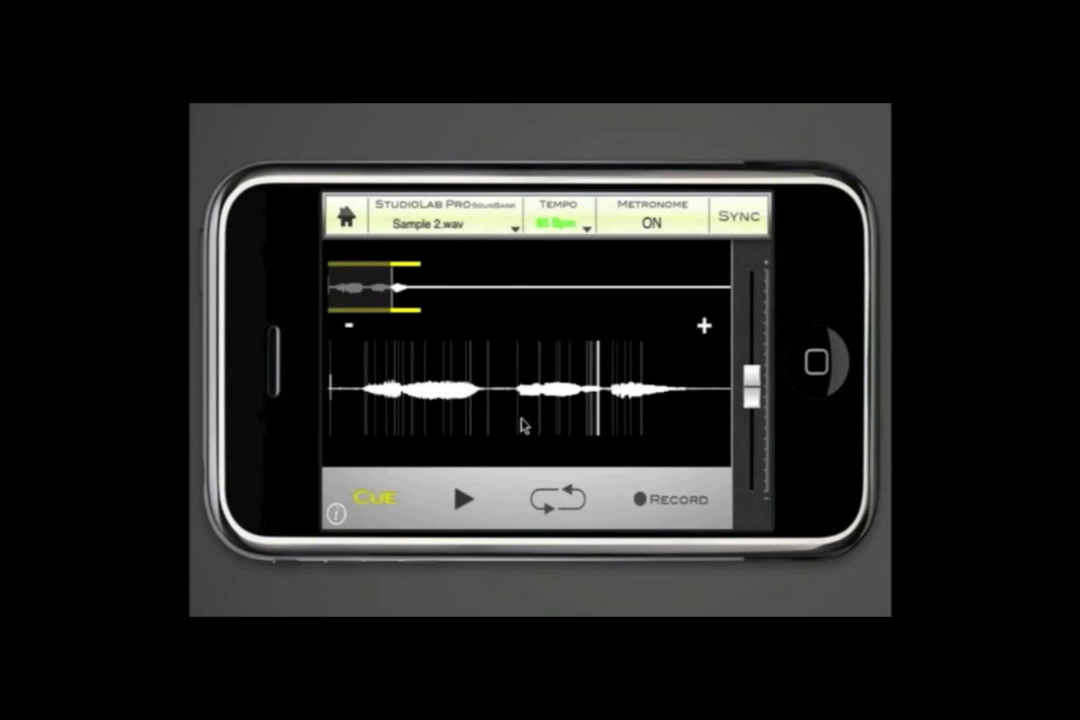
click(392, 503)
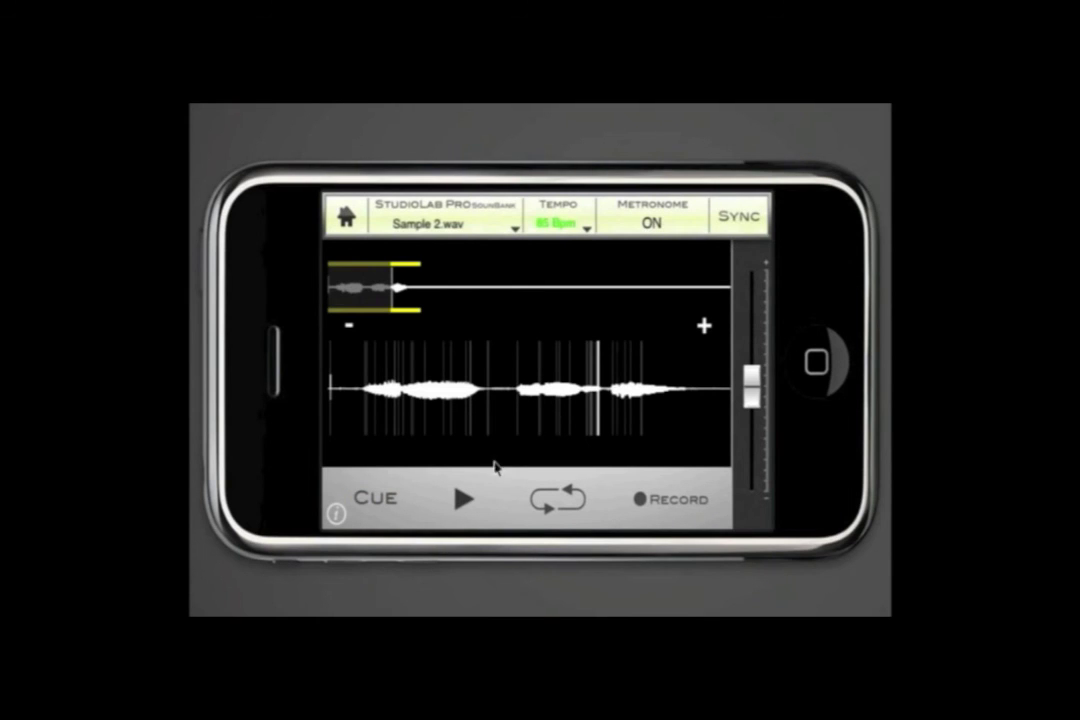
click(463, 498)
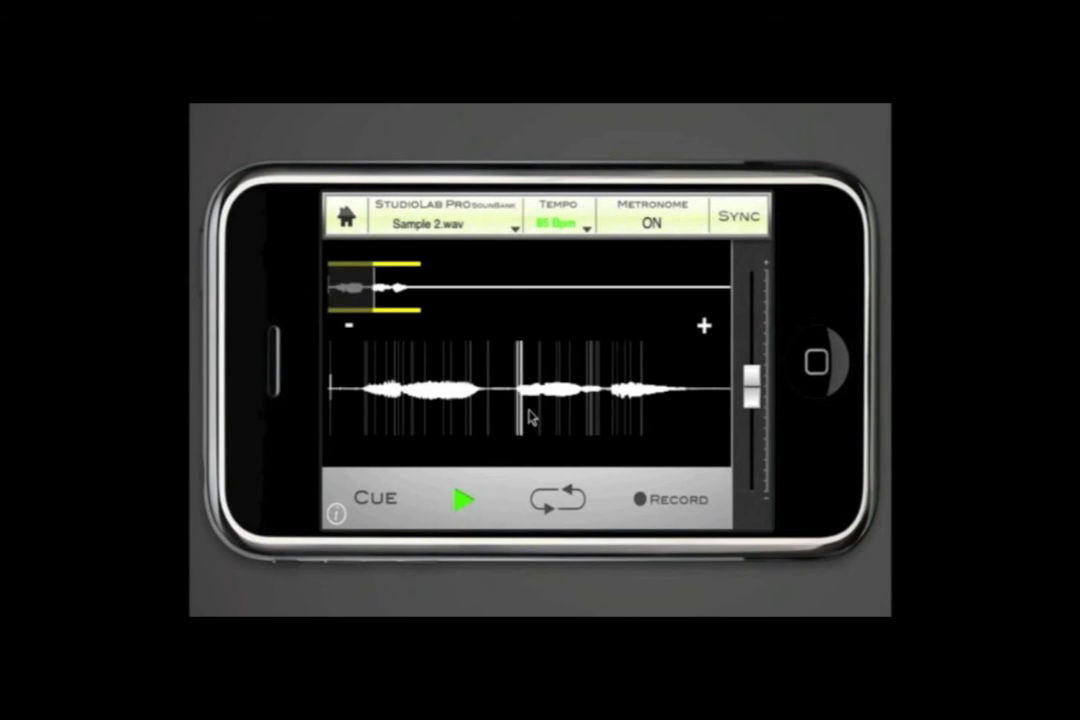
click(465, 500)
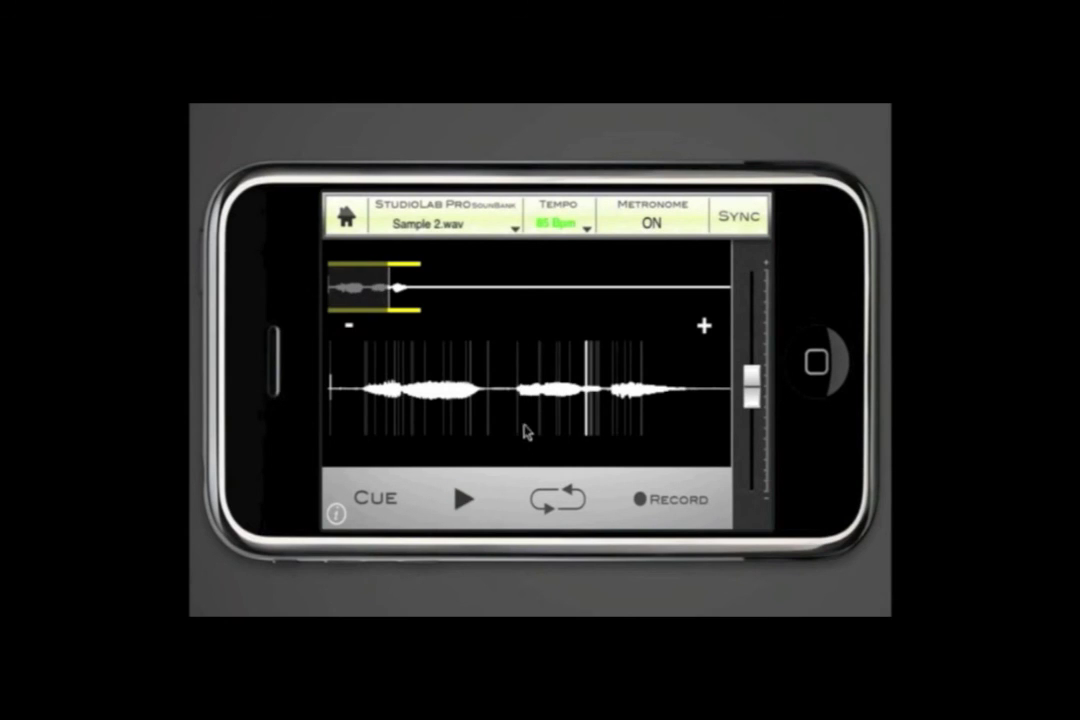
Step: Jump to the cue point at the start of the second sound in Sample 2.wav, record from there, and stop recording
click(522, 426)
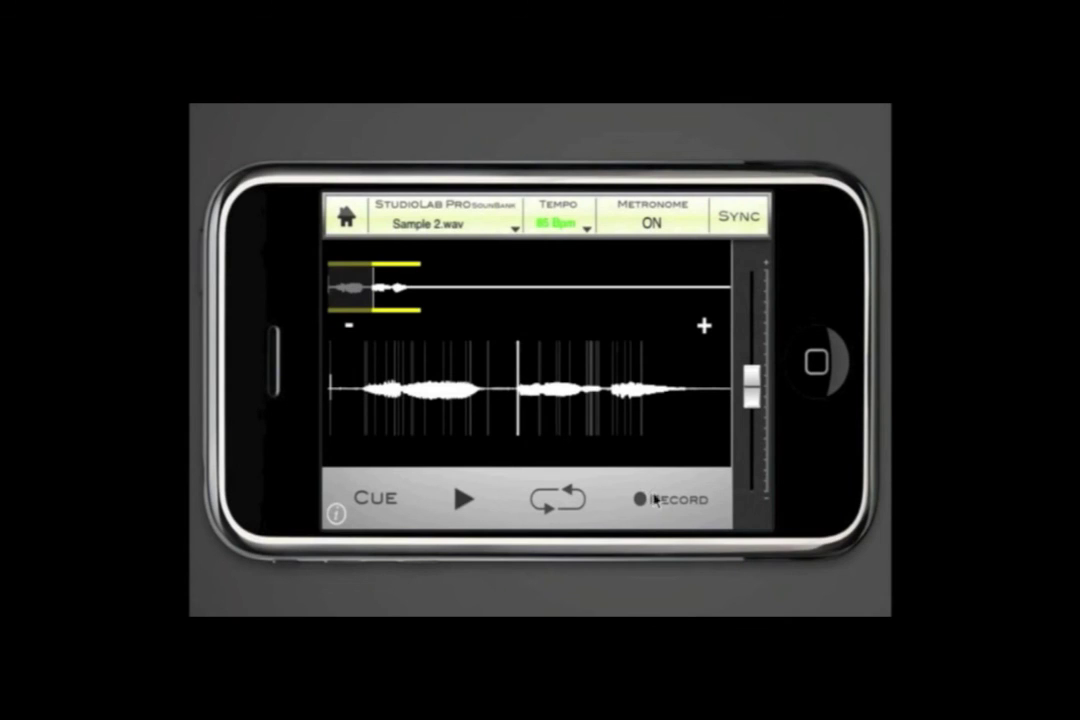
click(655, 500)
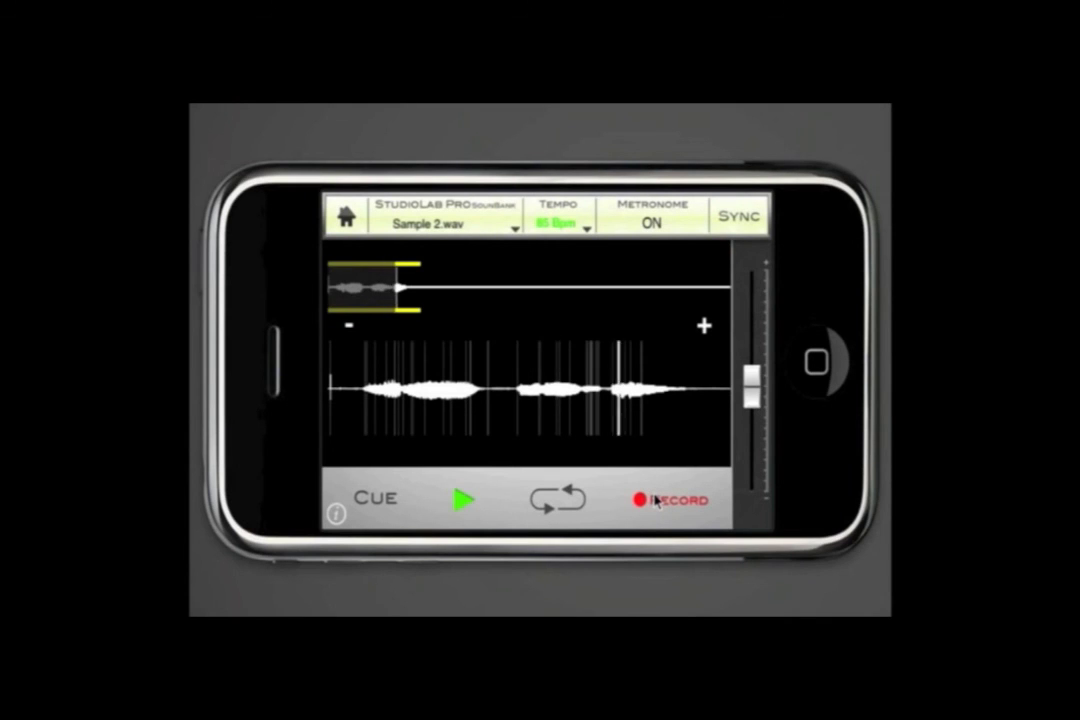
click(655, 500)
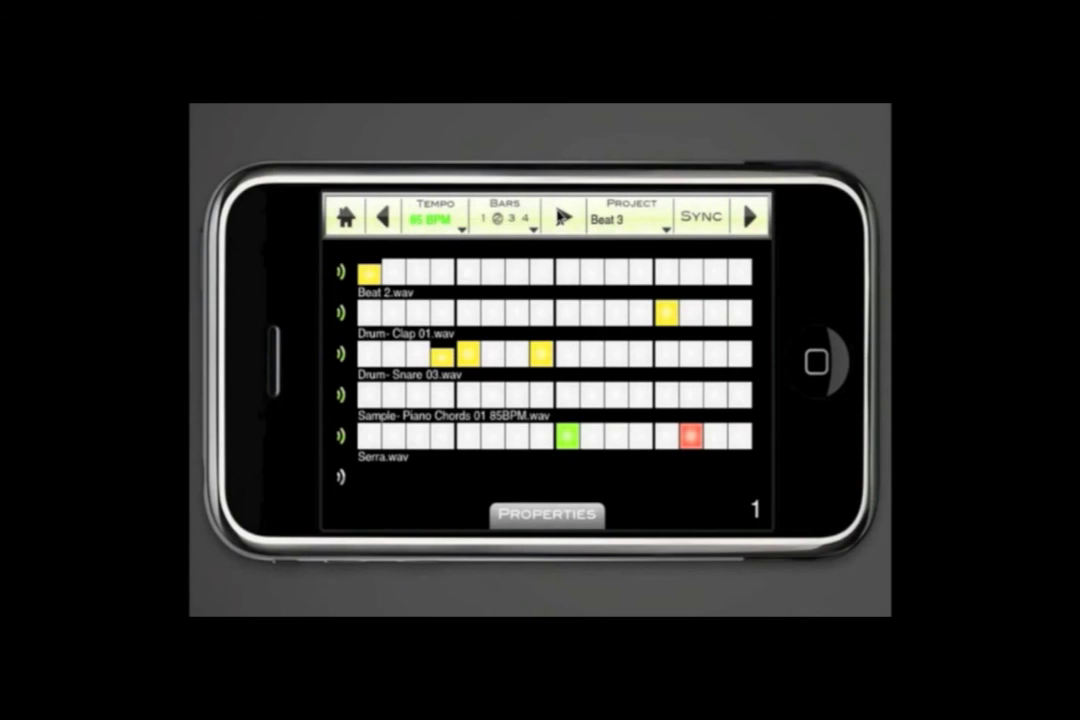
Step: Play the Beat 3 project and lower the Serra.wav volume slightly in its properties
click(562, 216)
click(545, 514)
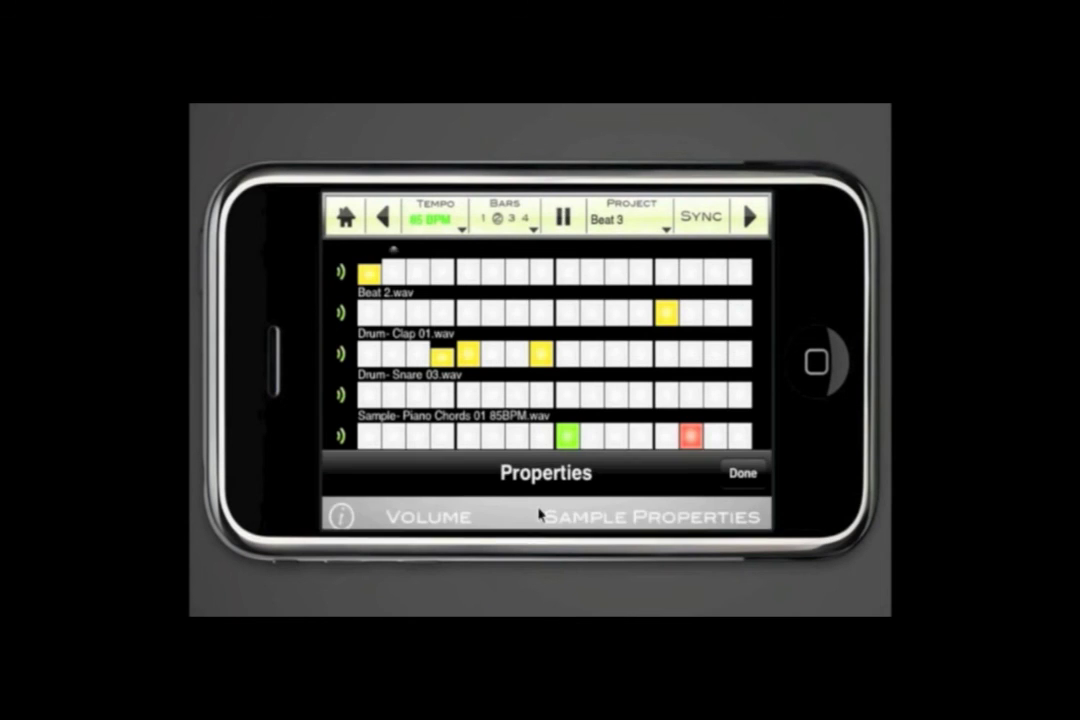
drag(485, 463, 470, 459)
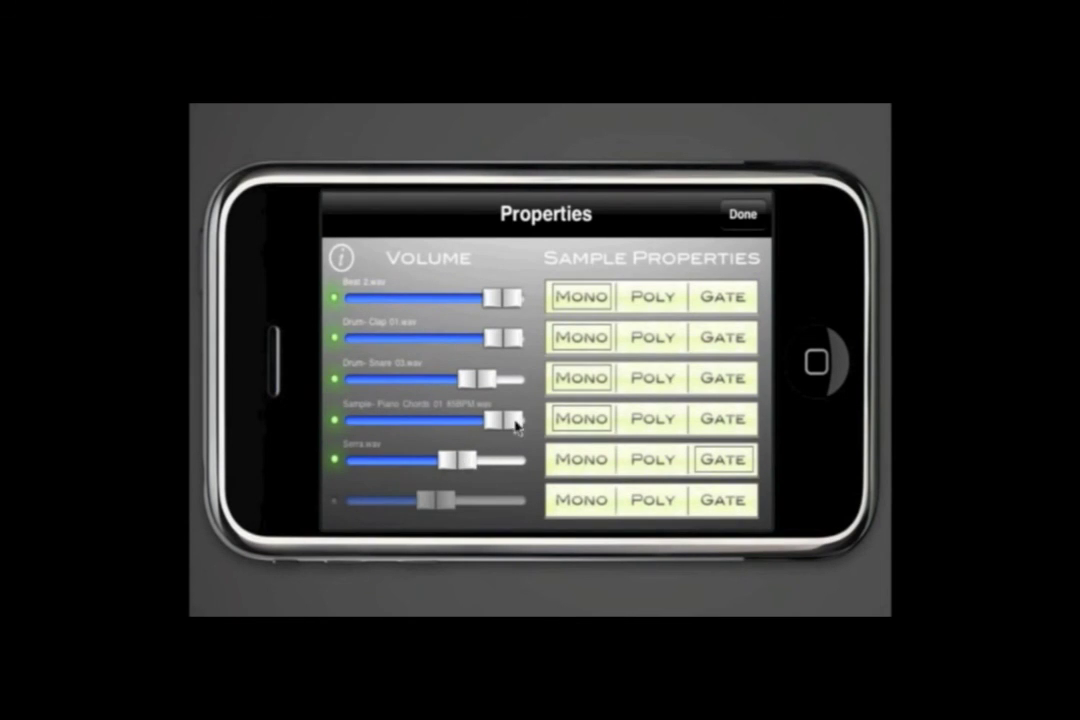
click(748, 217)
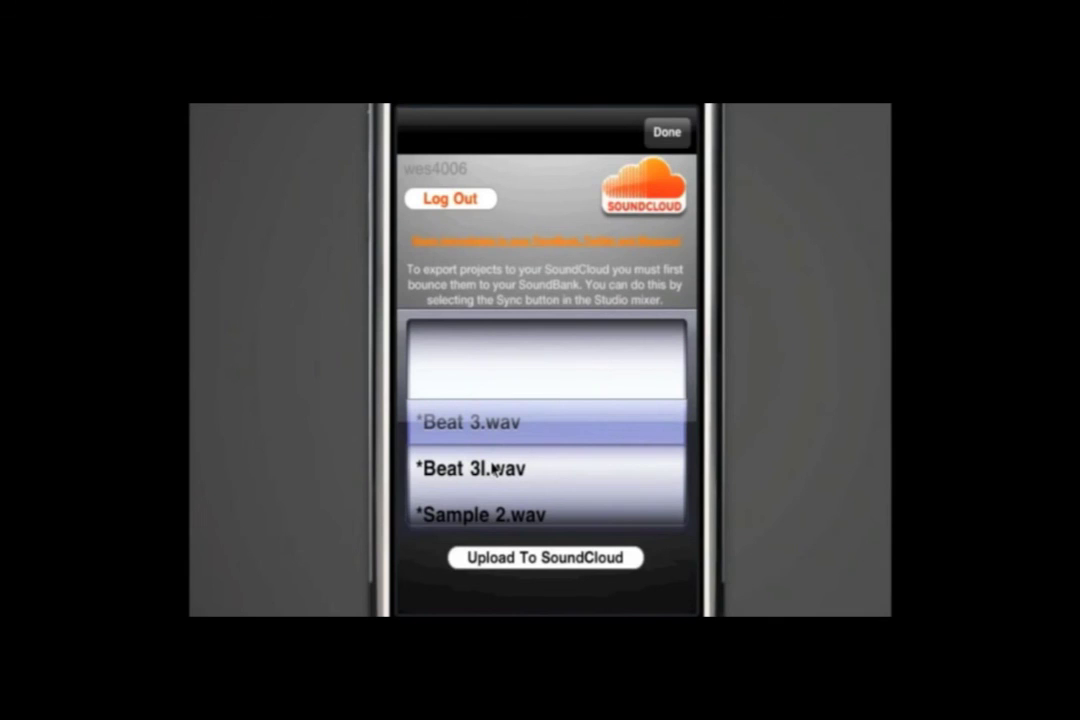
Step: Select Beat 3I.wav in the sound bank list and upload it to SoundCloud
scroll(494, 468, down, 2)
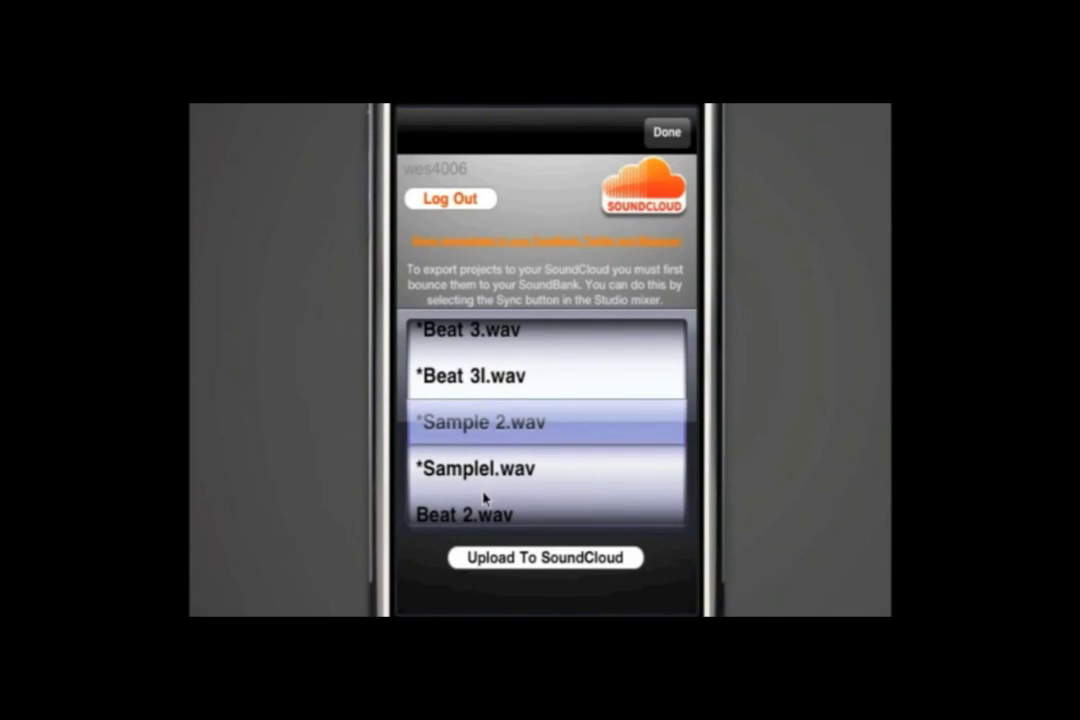
scroll(487, 499, down, 2)
scroll(484, 498, down, 3)
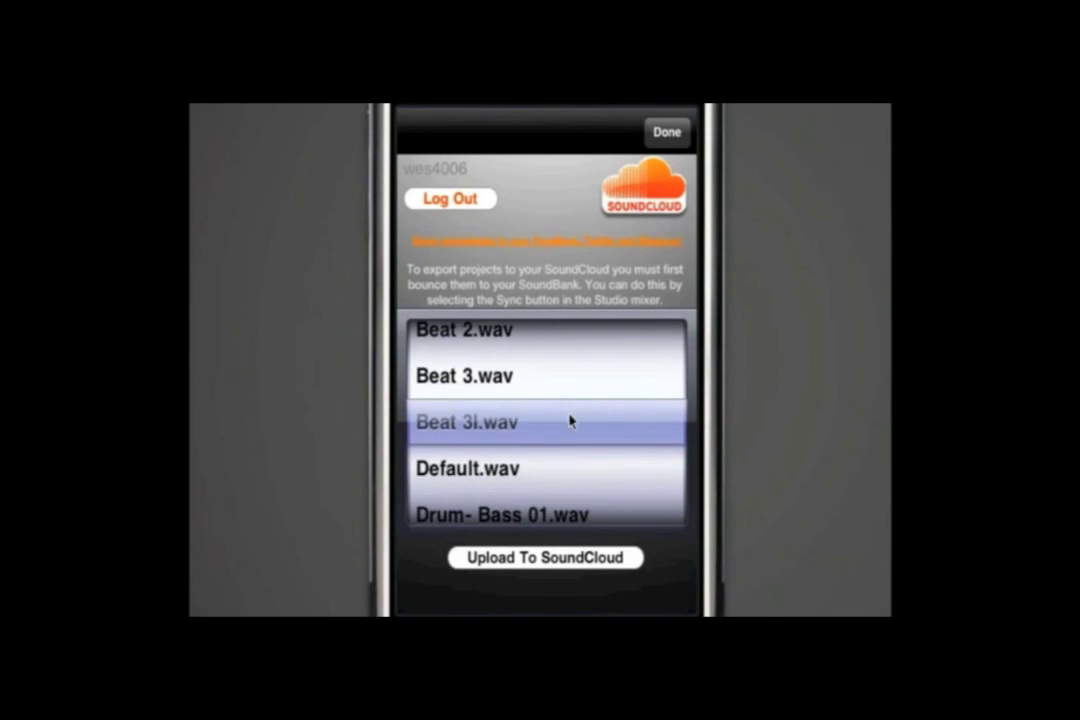
click(616, 563)
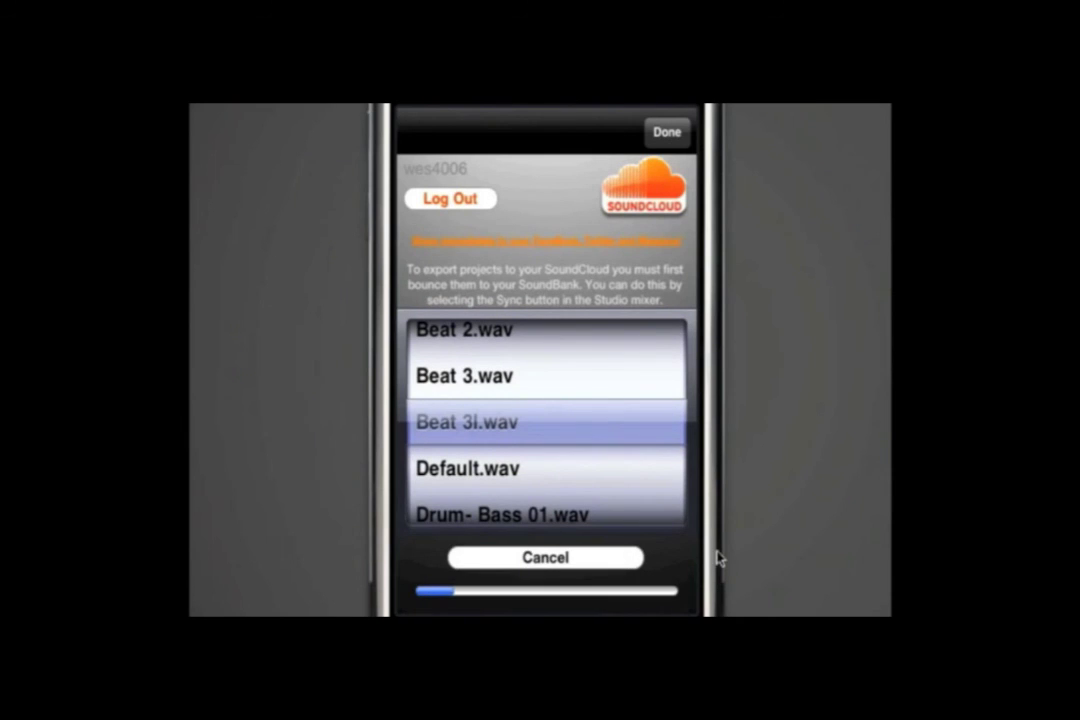